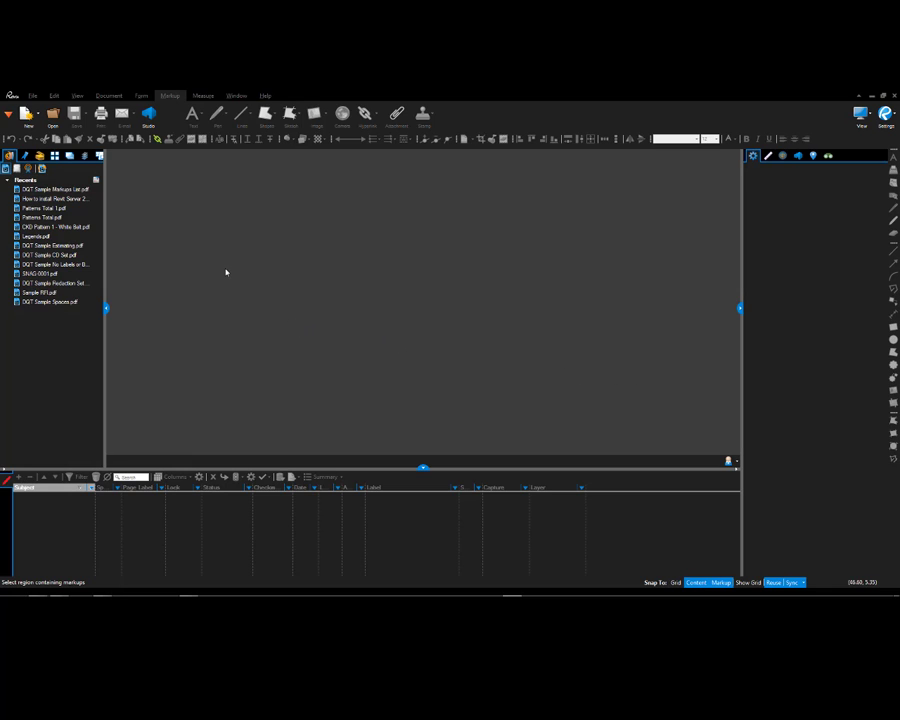
# Step: Open DQT Sample No Labels or Bookmarks.pdf from the Revu 2015 folder Sample CD Set No Labels or Bookmarks, and hide the markups list
pyautogui.click(54, 119)
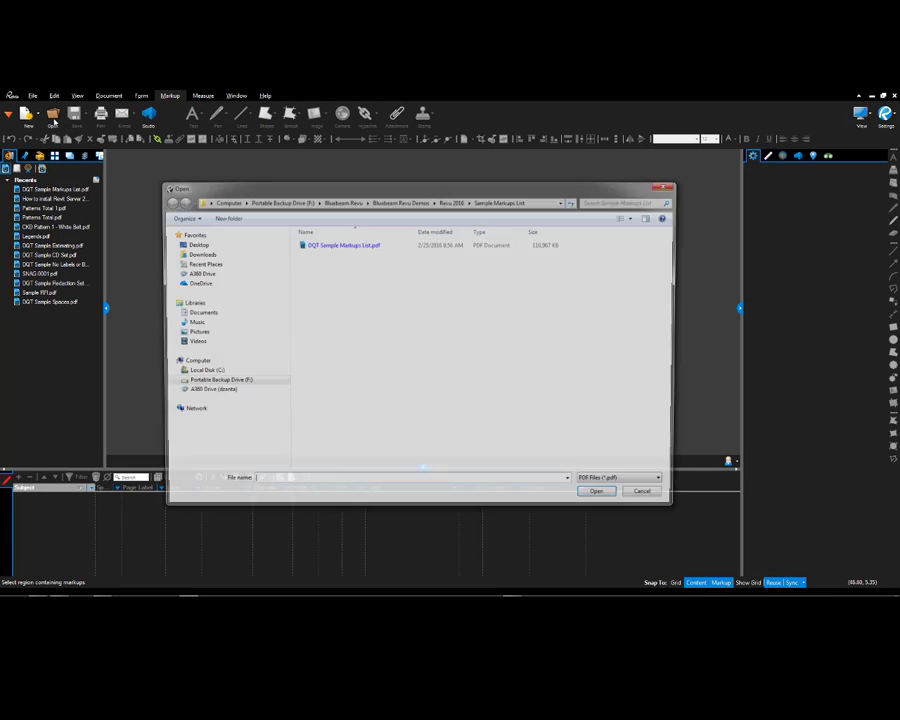
pyautogui.click(399, 201)
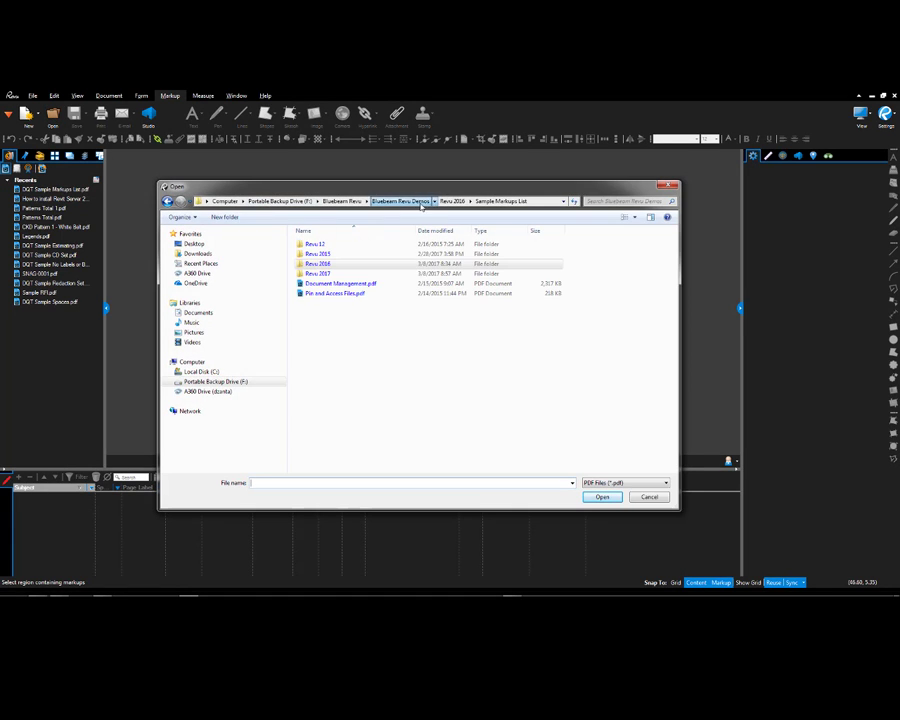
pyautogui.doubleClick(350, 255)
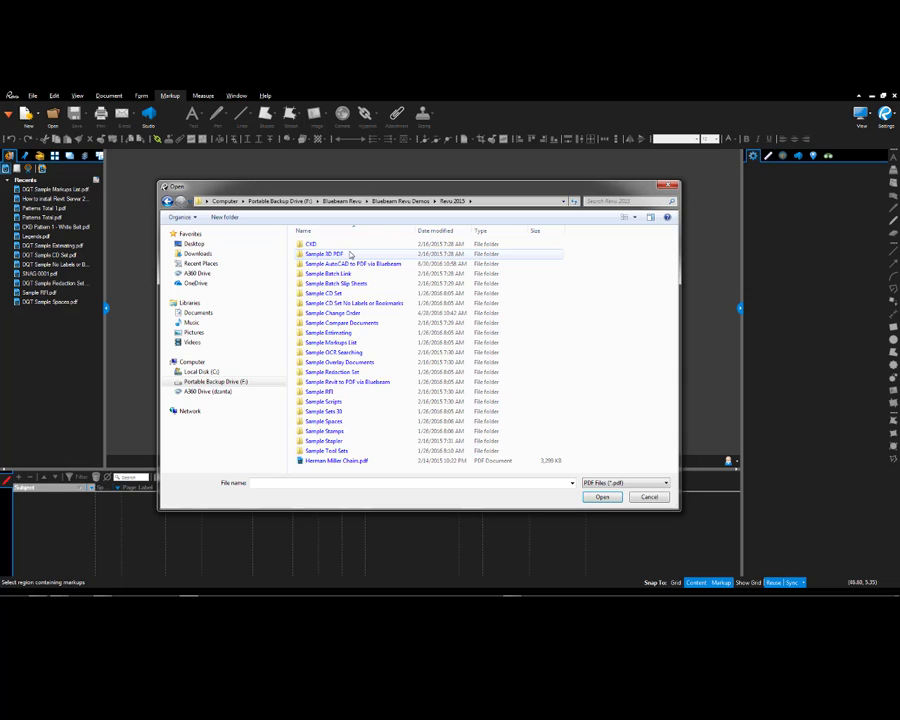
pyautogui.doubleClick(386, 303)
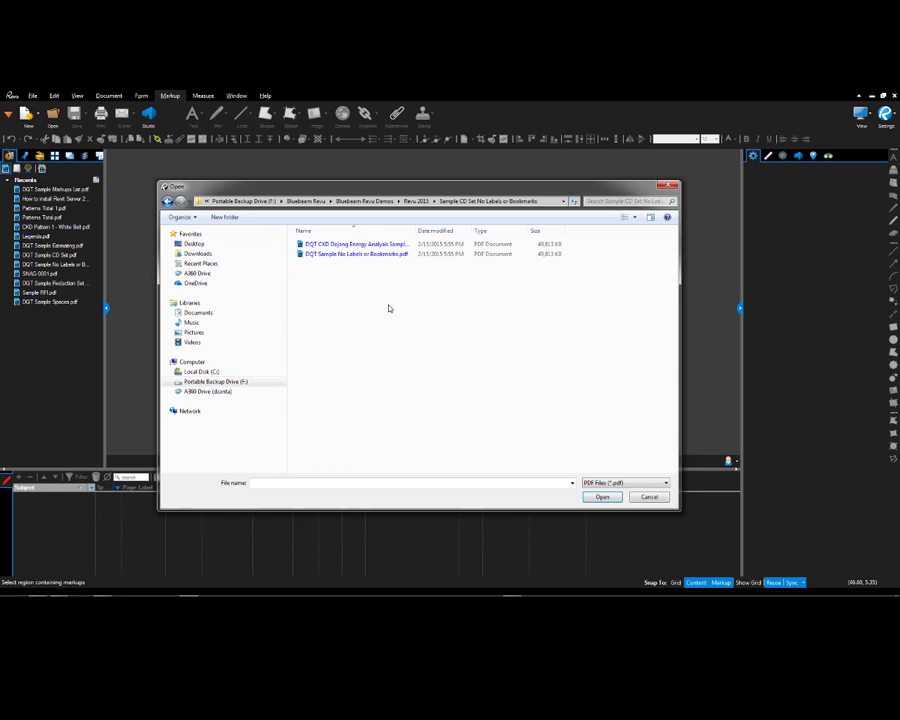
pyautogui.moveTo(414, 231); pyautogui.dragTo(462, 231)
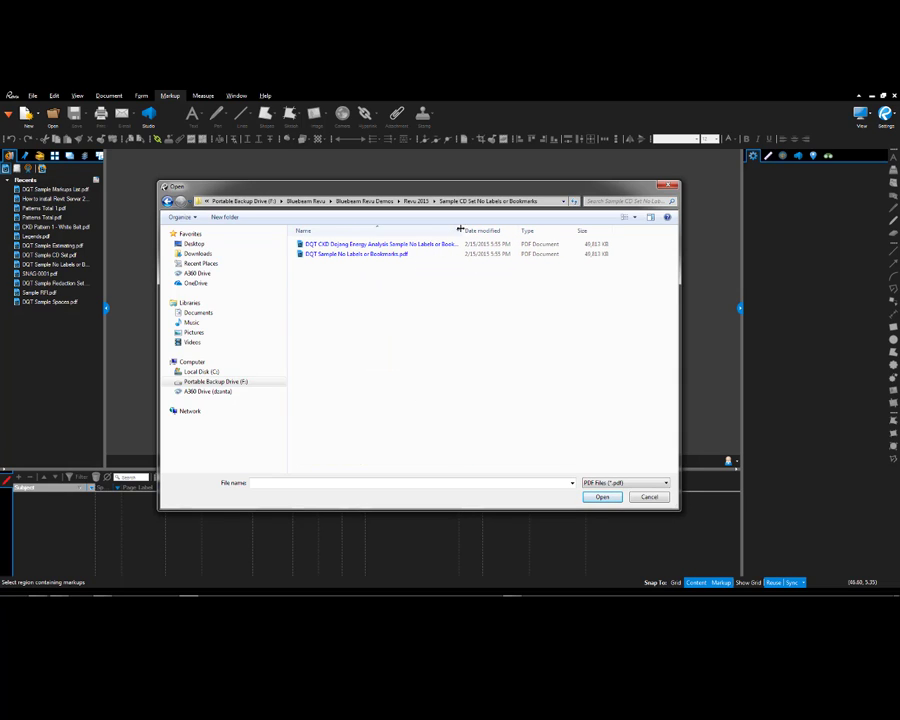
pyautogui.click(390, 254)
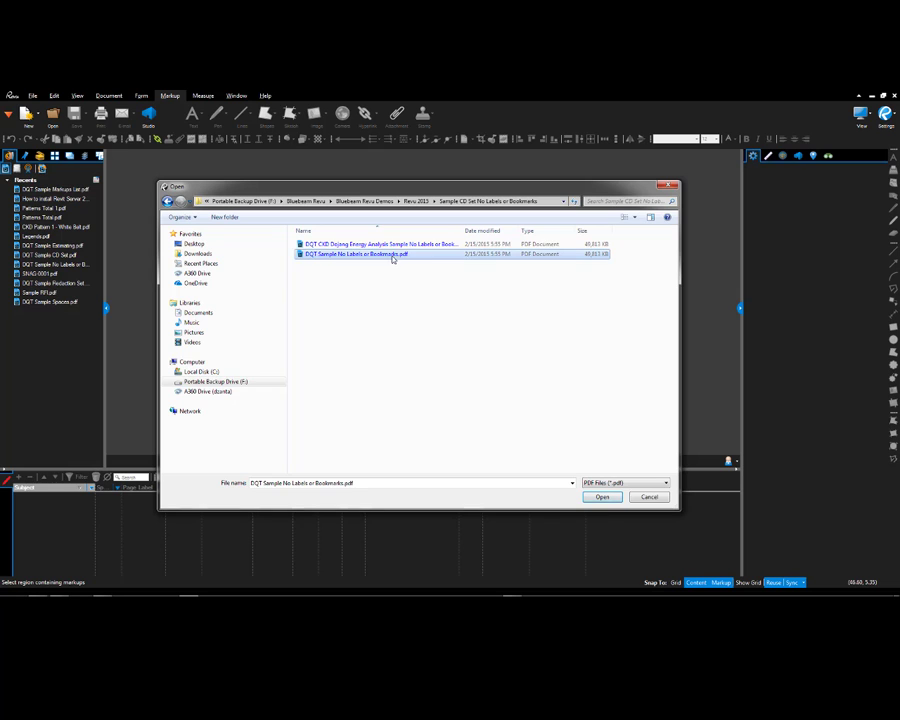
pyautogui.click(601, 498)
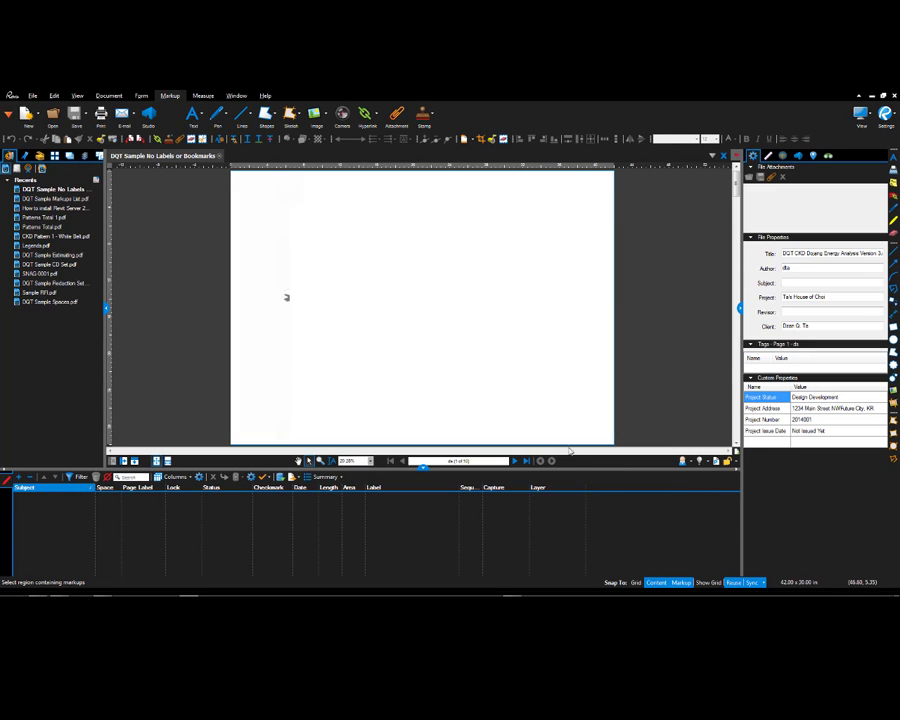
pyautogui.click(421, 468)
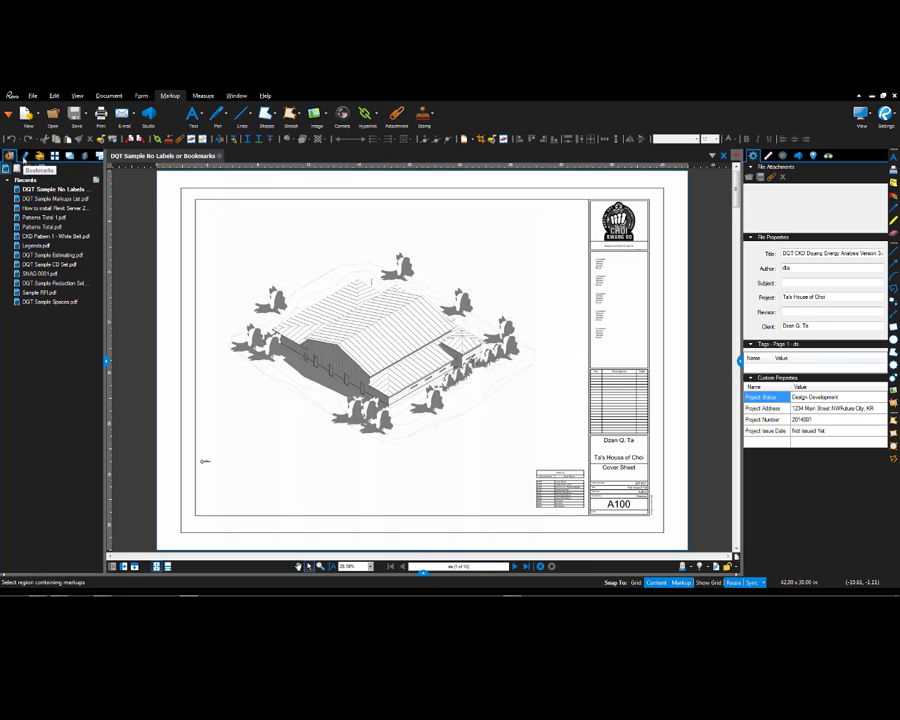
pyautogui.click(24, 157)
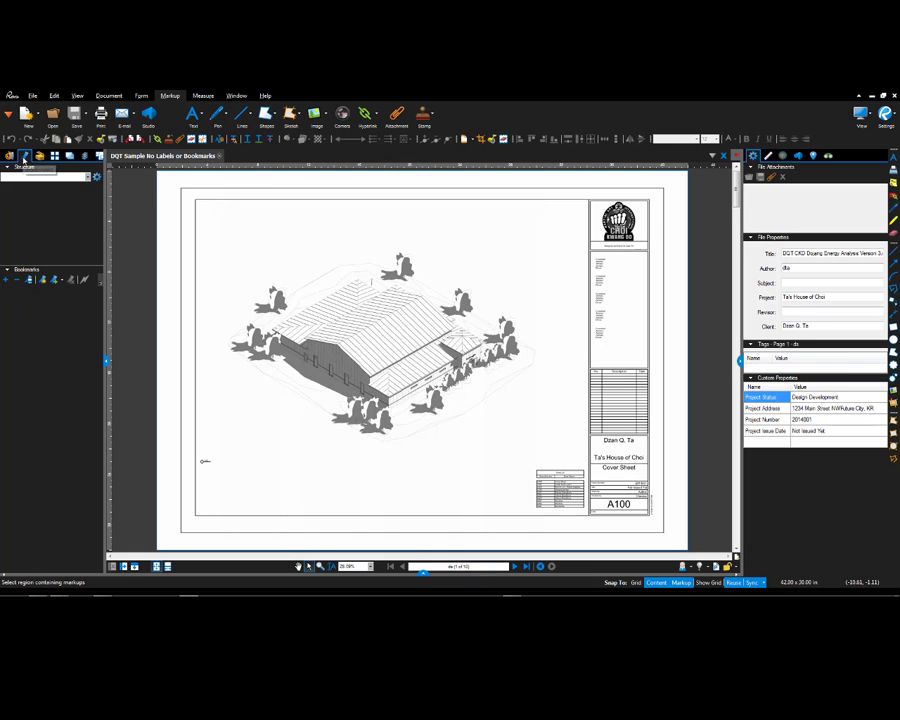
pyautogui.click(43, 283)
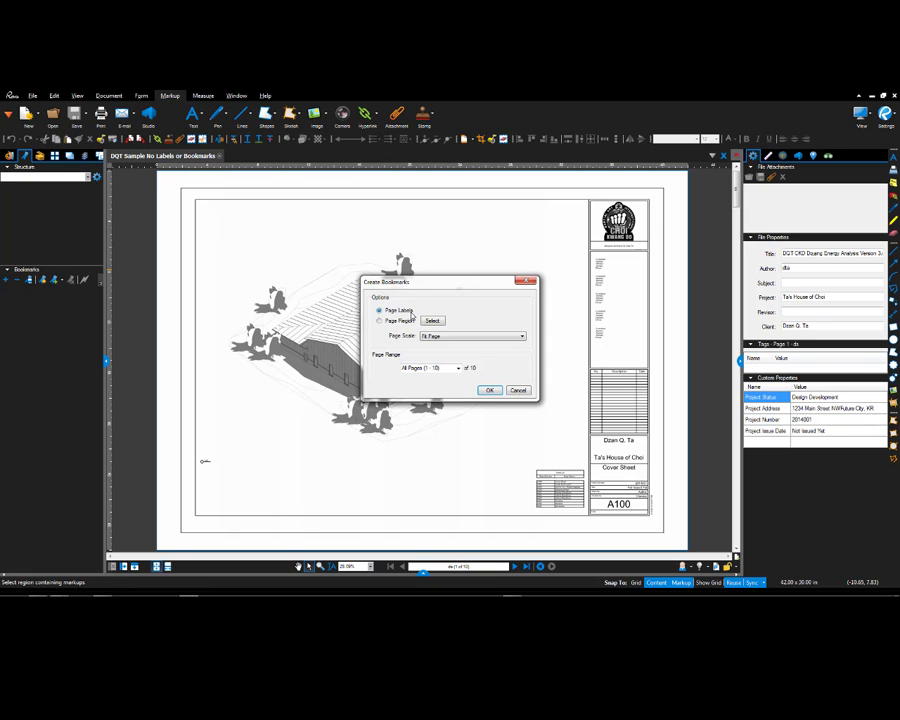
pyautogui.click(522, 390)
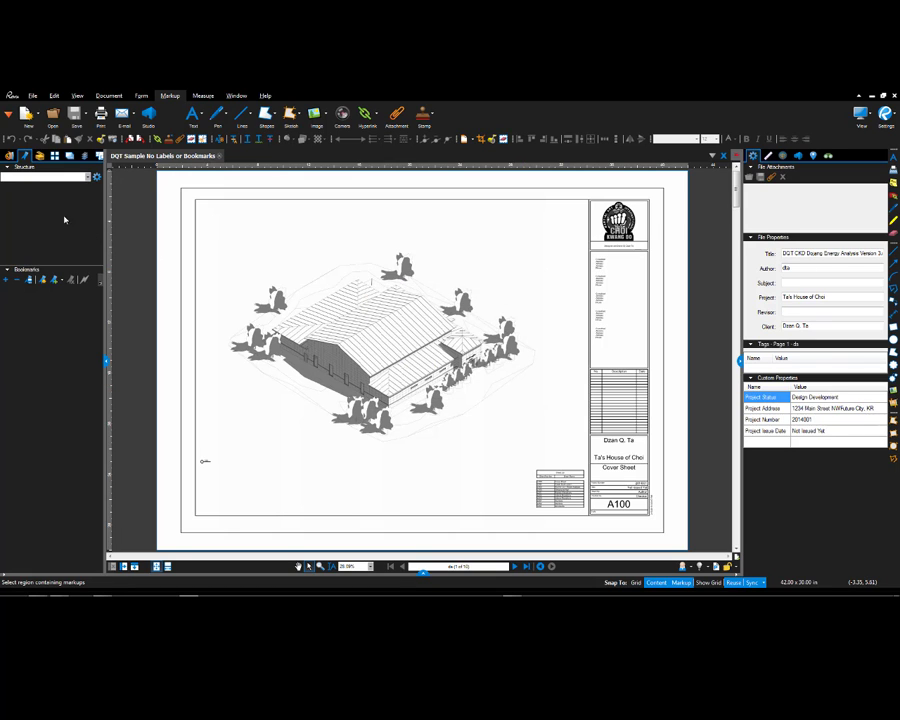
pyautogui.click(55, 156)
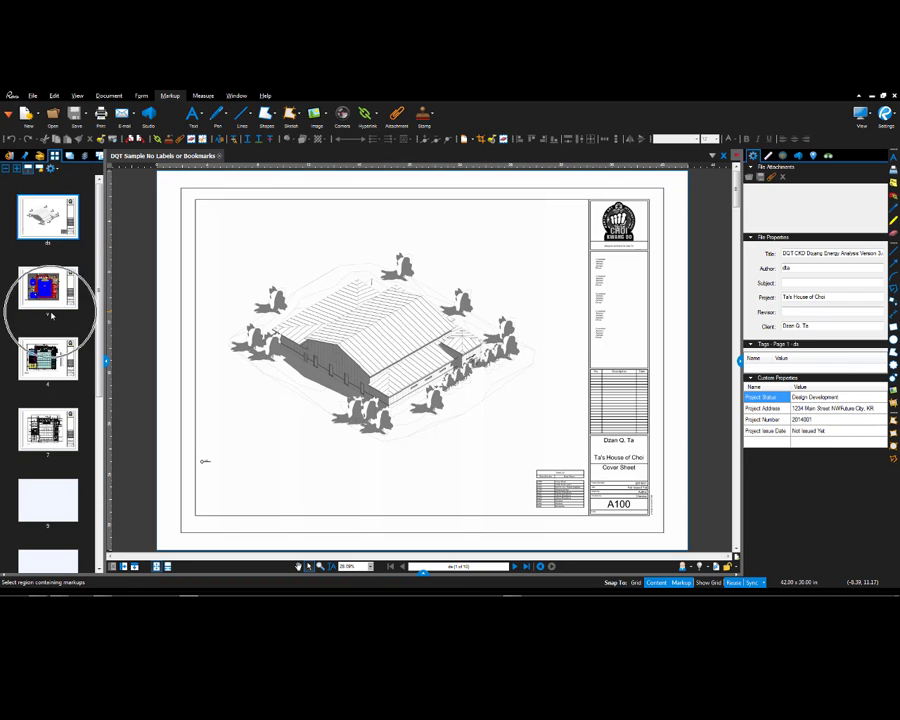
# Step: Set up bookmark creation by page region, with the sheet number box (A100) in the title block as the first region
pyautogui.click(25, 157)
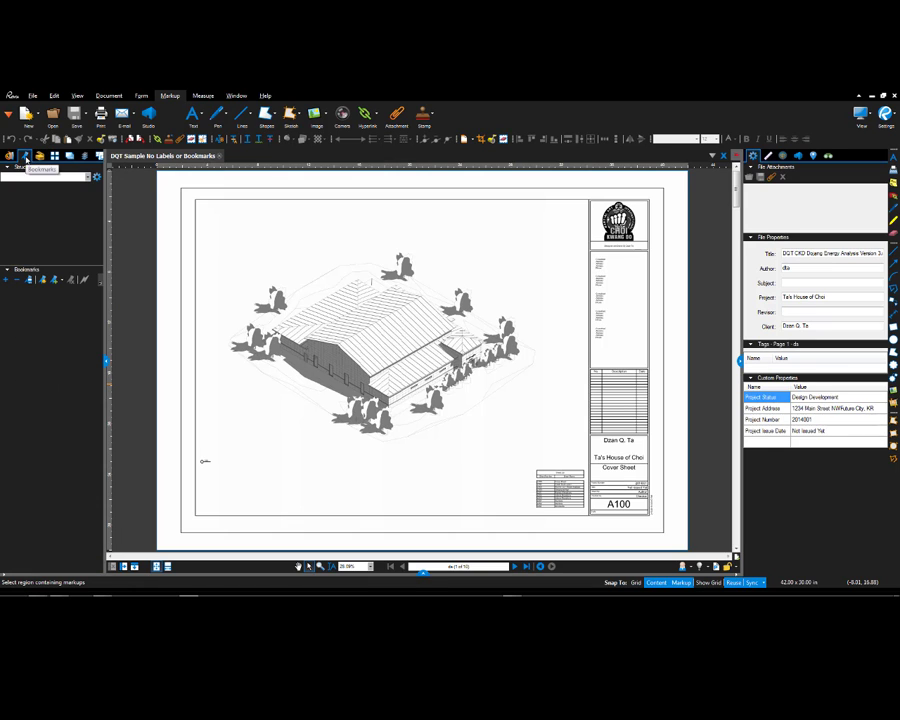
pyautogui.click(30, 280)
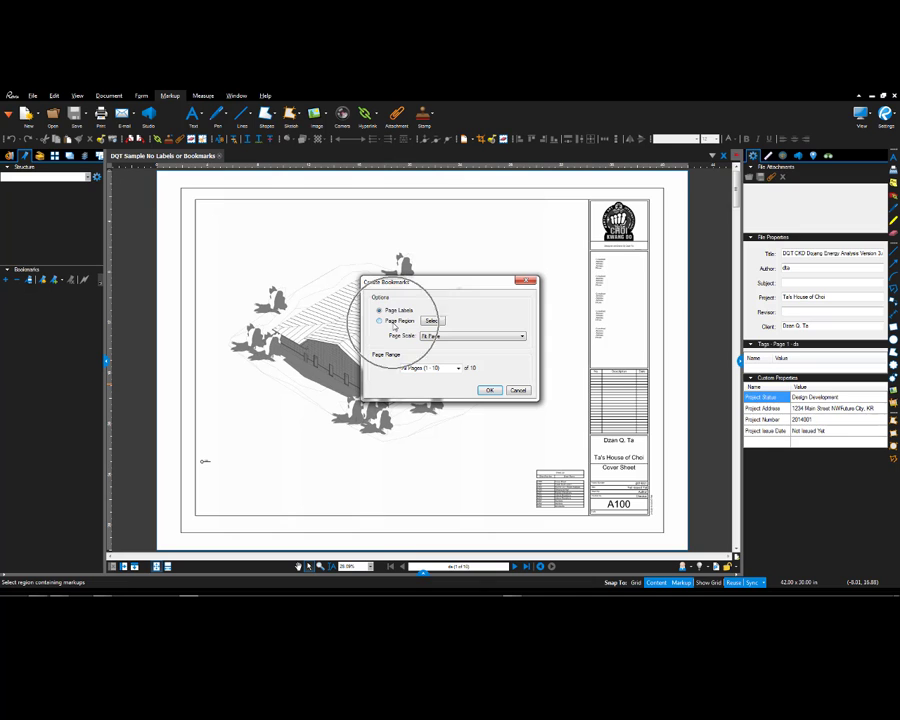
pyautogui.click(394, 324)
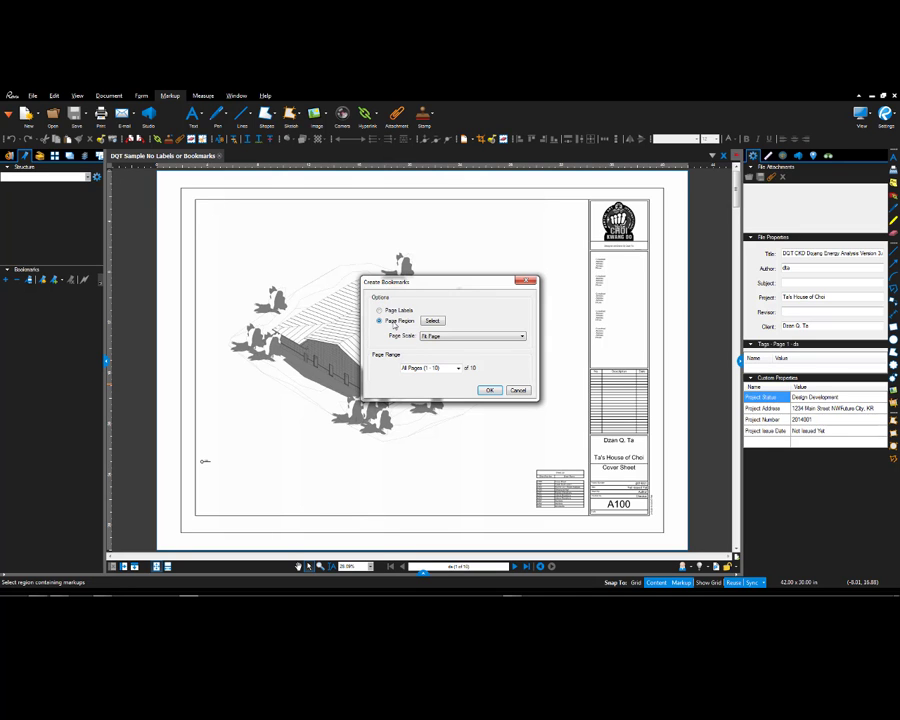
pyautogui.click(436, 321)
pyautogui.scroll(3, 648, 512)
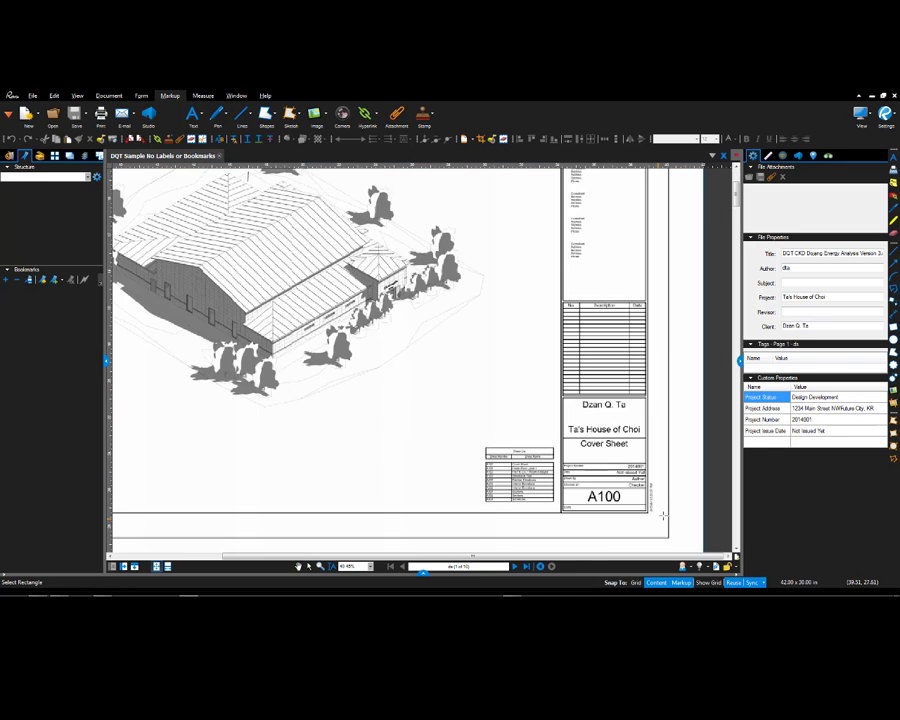
pyautogui.scroll(3, 643, 505)
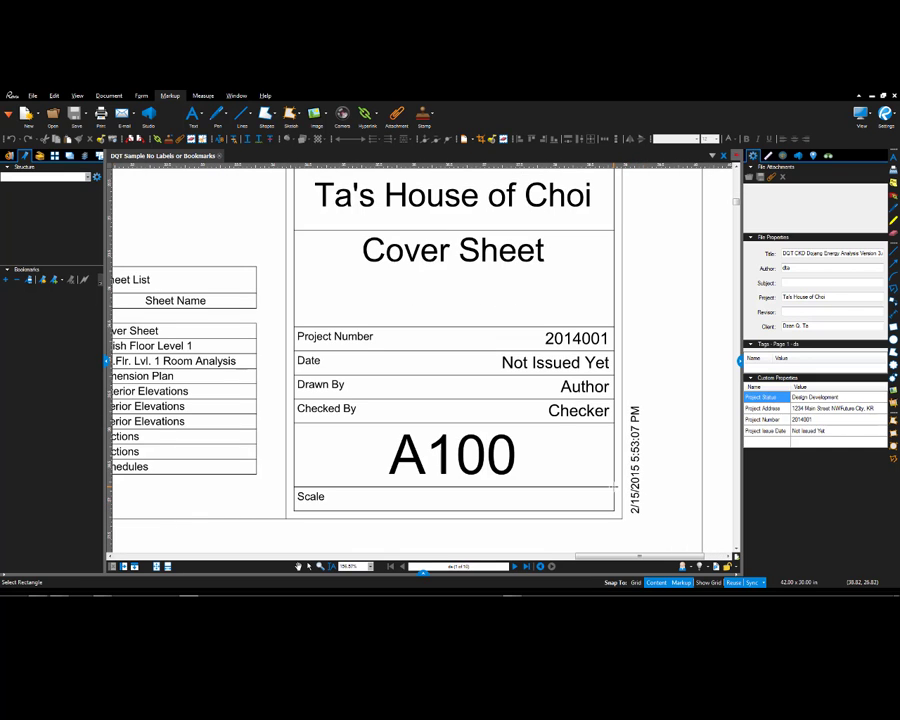
pyautogui.moveTo(613, 486); pyautogui.dragTo(294, 423)
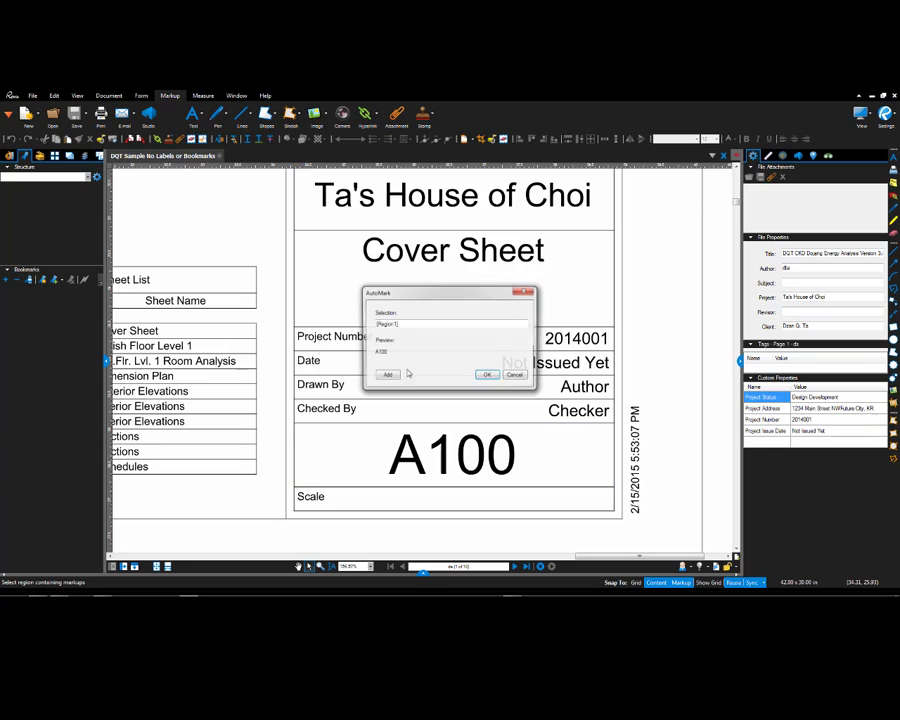
# Step: Add a hyphen separator and the sheet title box (Cover Sheet) as the second region, and create bookmarks for all pages
pyautogui.click(413, 325)
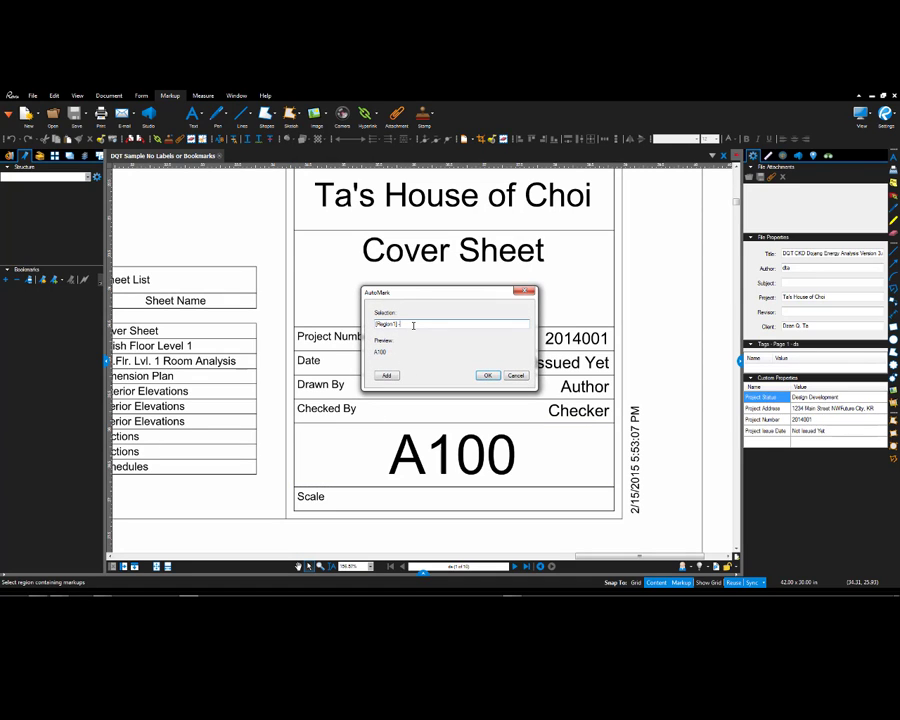
pyautogui.click(387, 376)
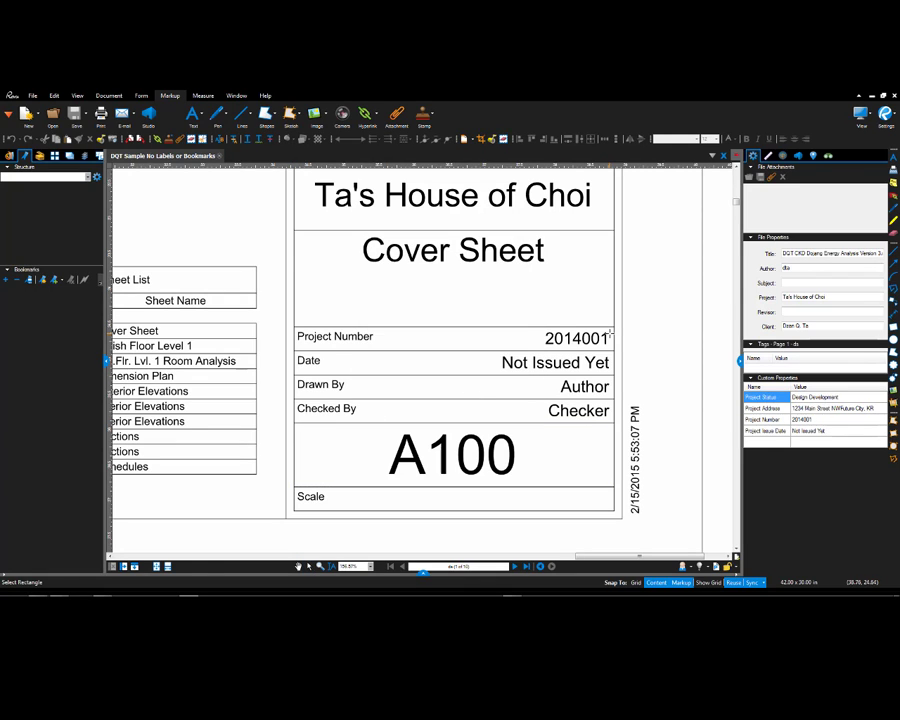
pyautogui.moveTo(616, 326); pyautogui.dragTo(293, 231)
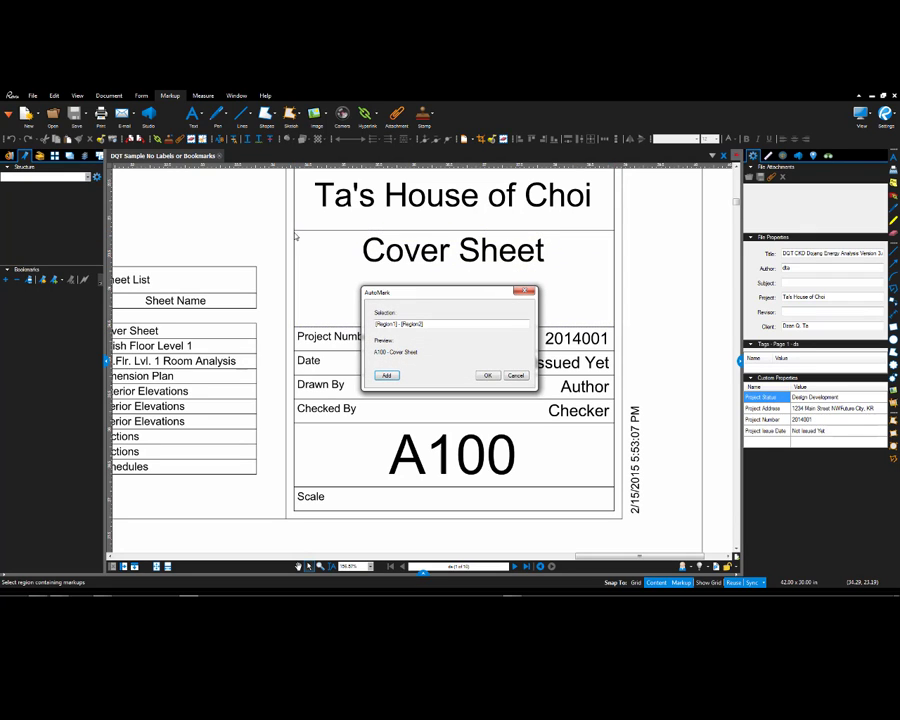
pyautogui.click(489, 376)
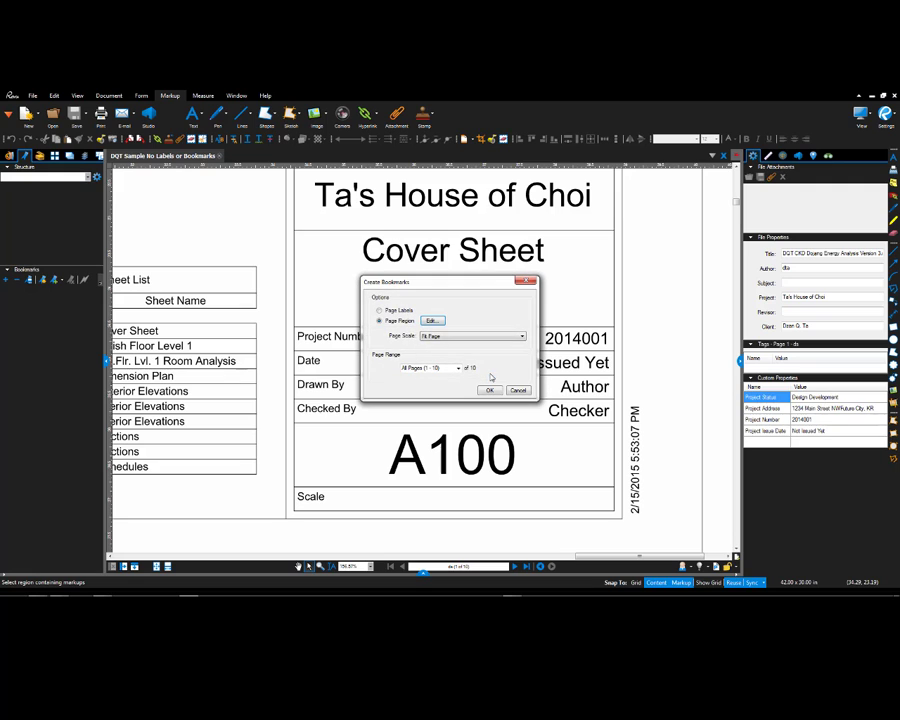
pyautogui.click(489, 390)
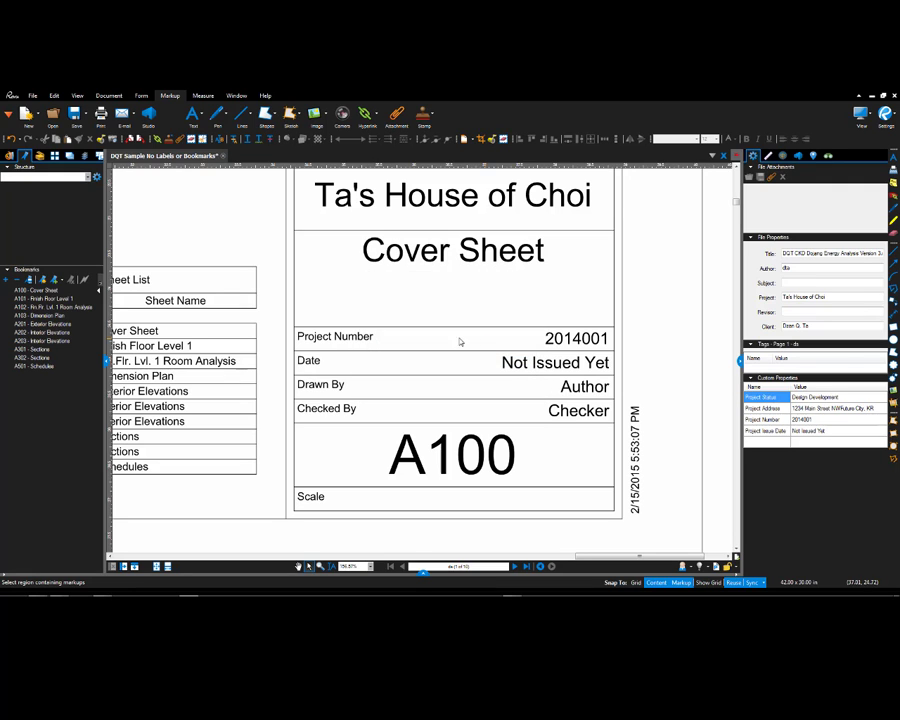
# Step: Check the new bookmarks by jumping to sheets A100, A101, A102, A201, A202 and A203
pyautogui.click(46, 291)
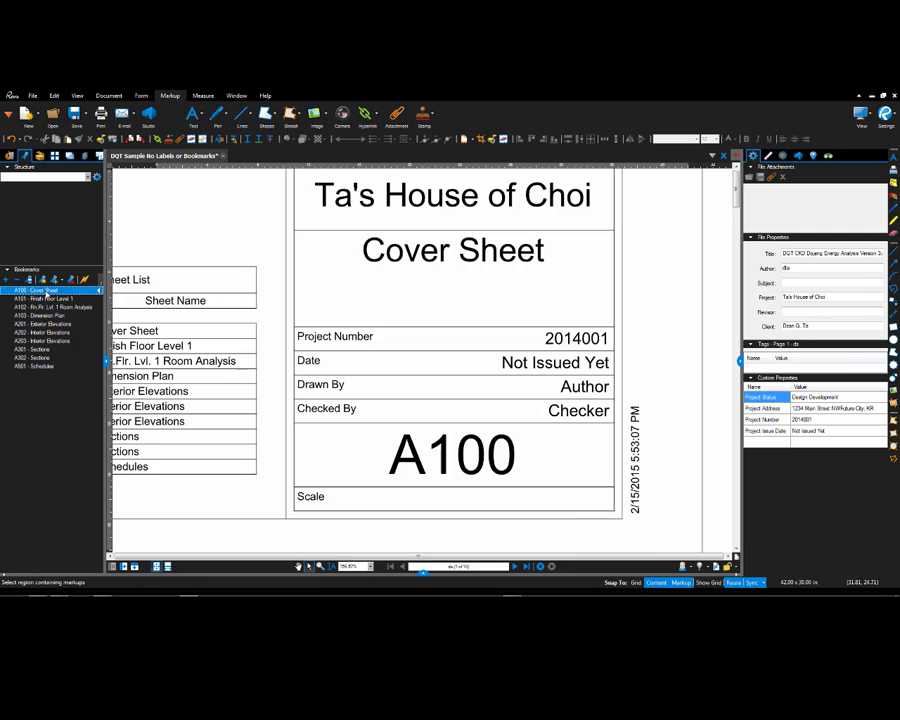
pyautogui.click(46, 299)
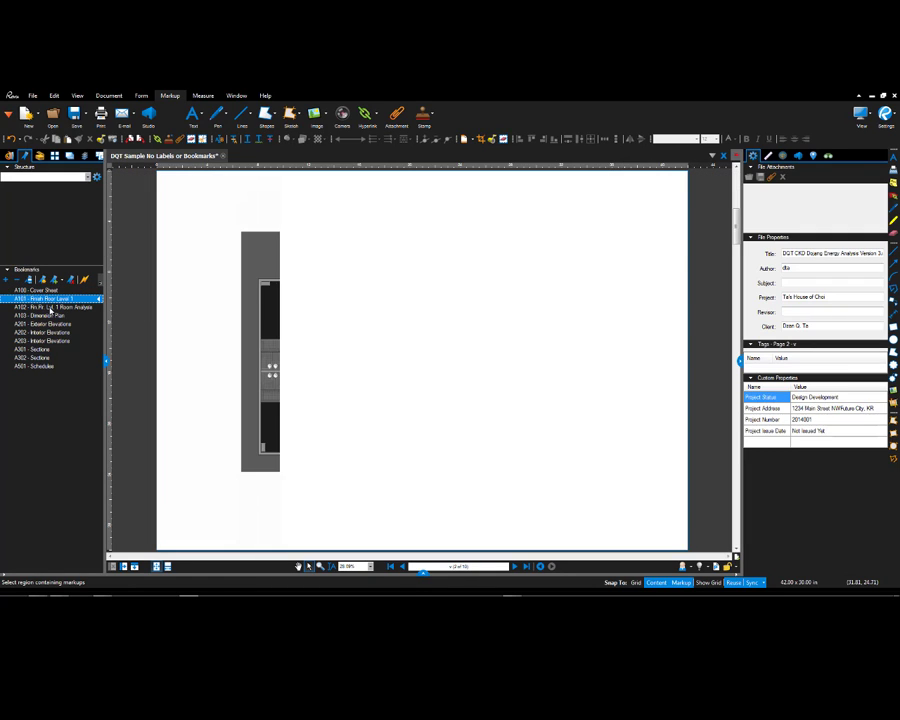
pyautogui.click(50, 307)
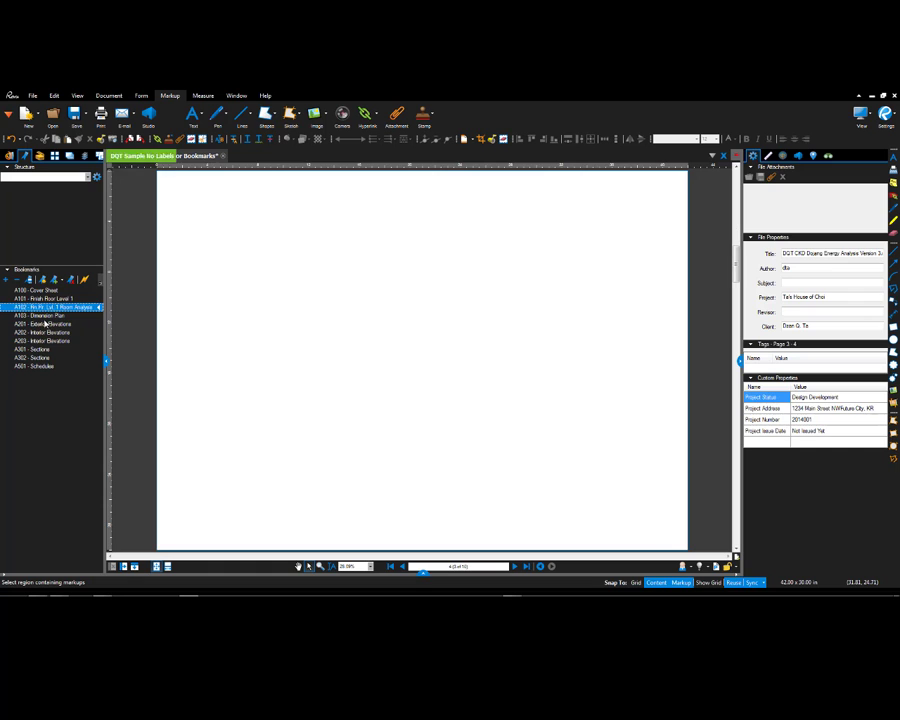
pyautogui.click(42, 324)
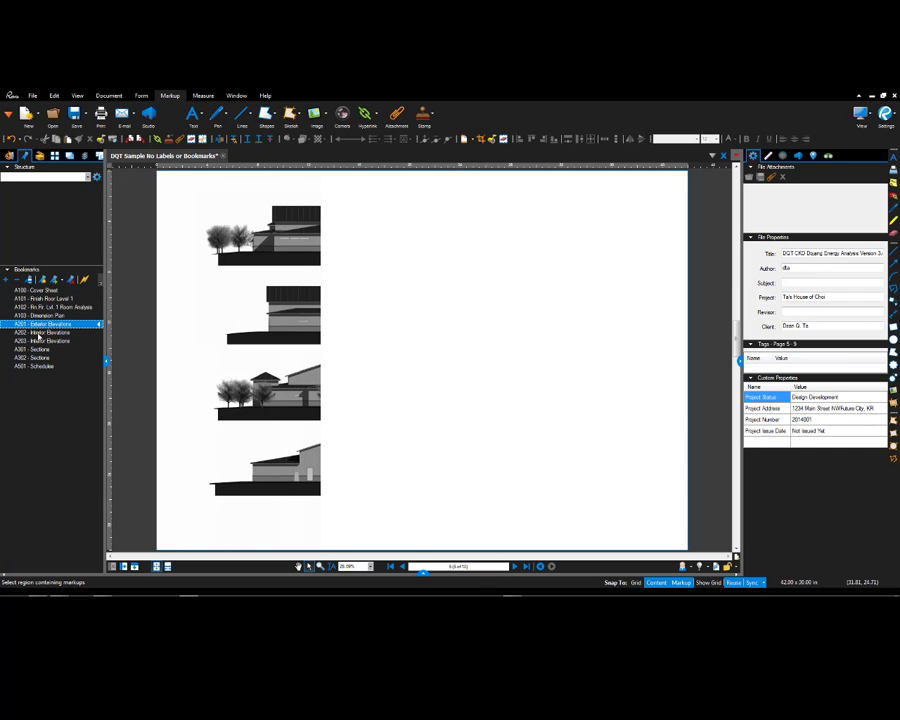
pyautogui.click(40, 332)
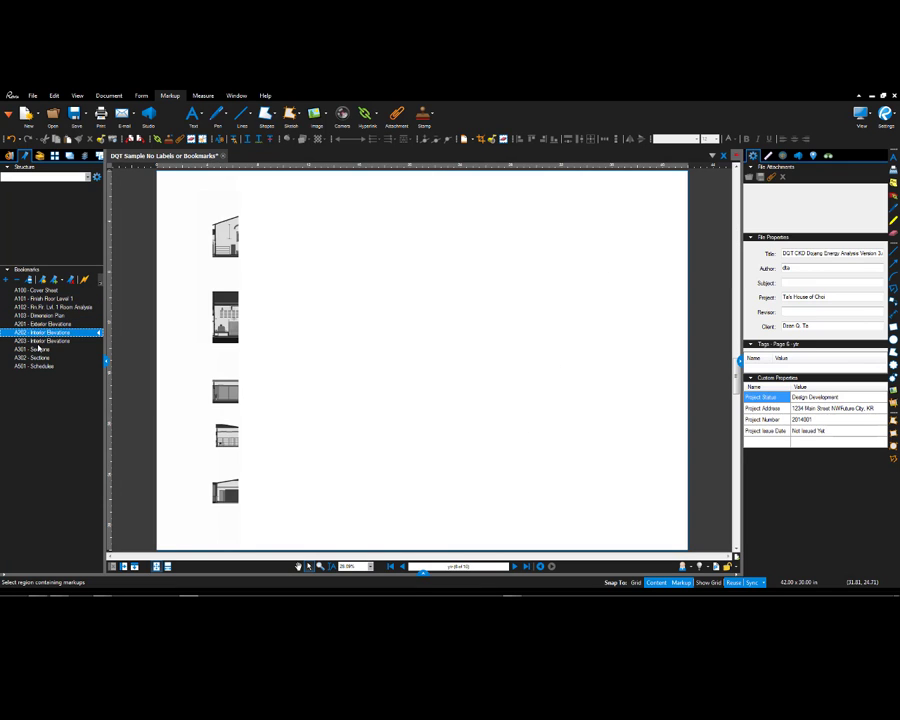
pyautogui.click(38, 341)
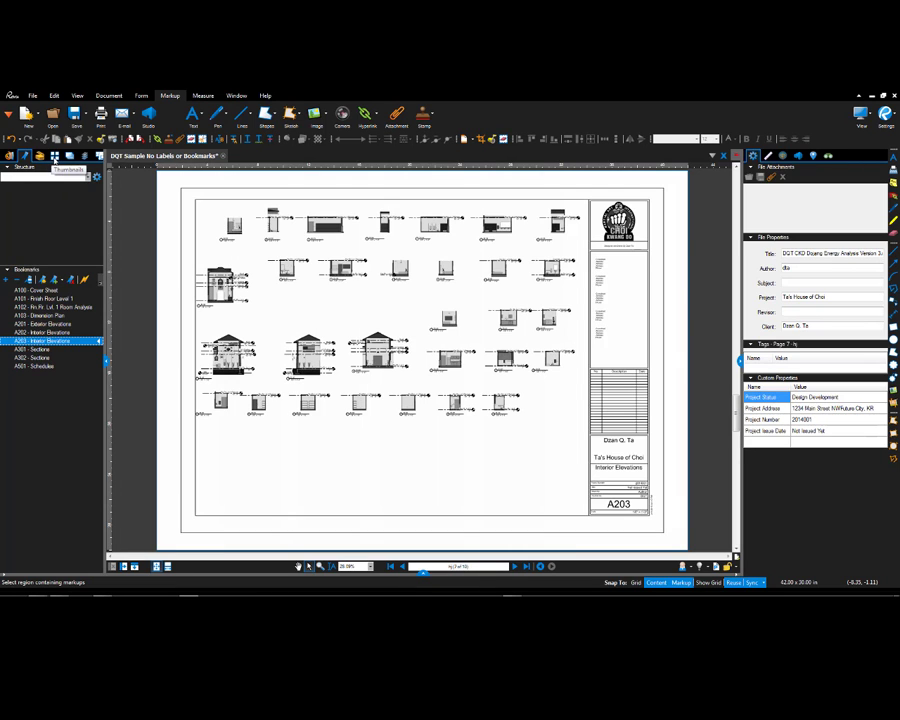
# Step: Display the page thumbnails starting from the first page
pyautogui.click(55, 157)
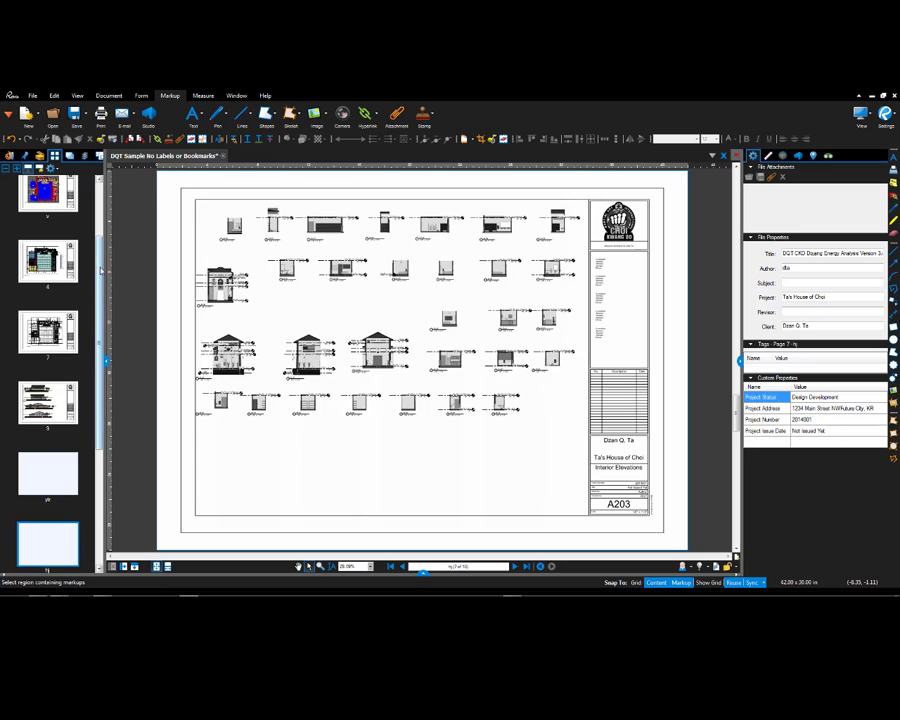
pyautogui.scroll(3, 48, 245)
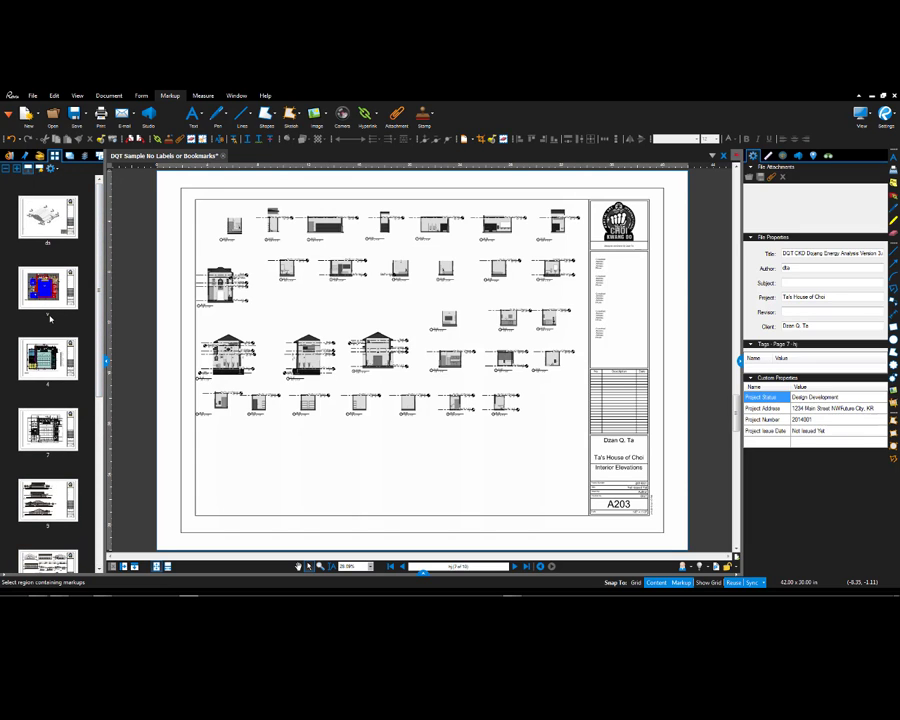
pyautogui.click(50, 222)
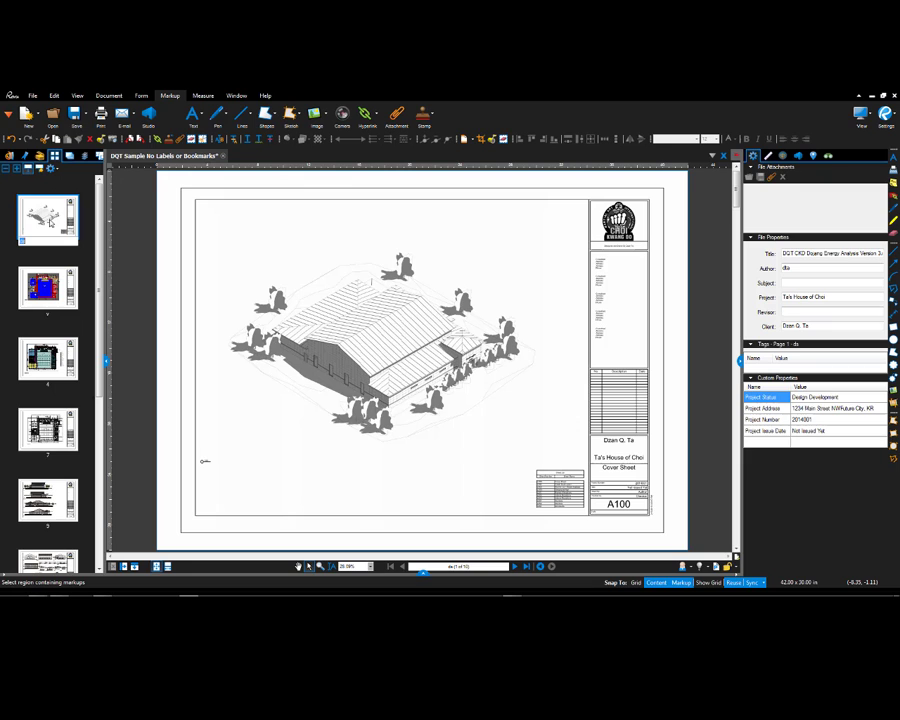
pyautogui.click(50, 260)
pyautogui.rightClick(48, 226)
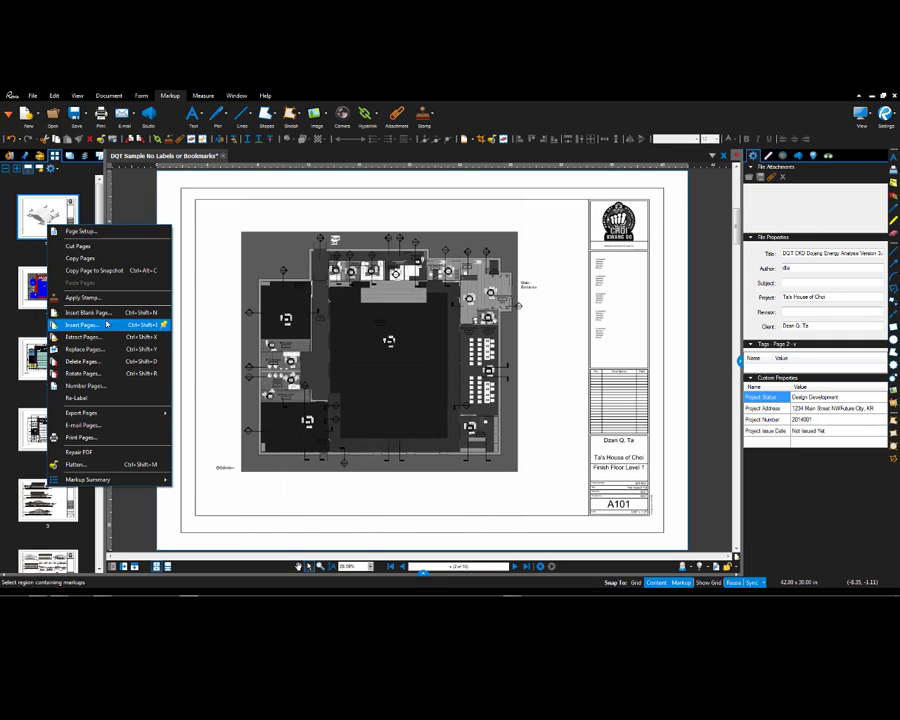
pyautogui.click(97, 398)
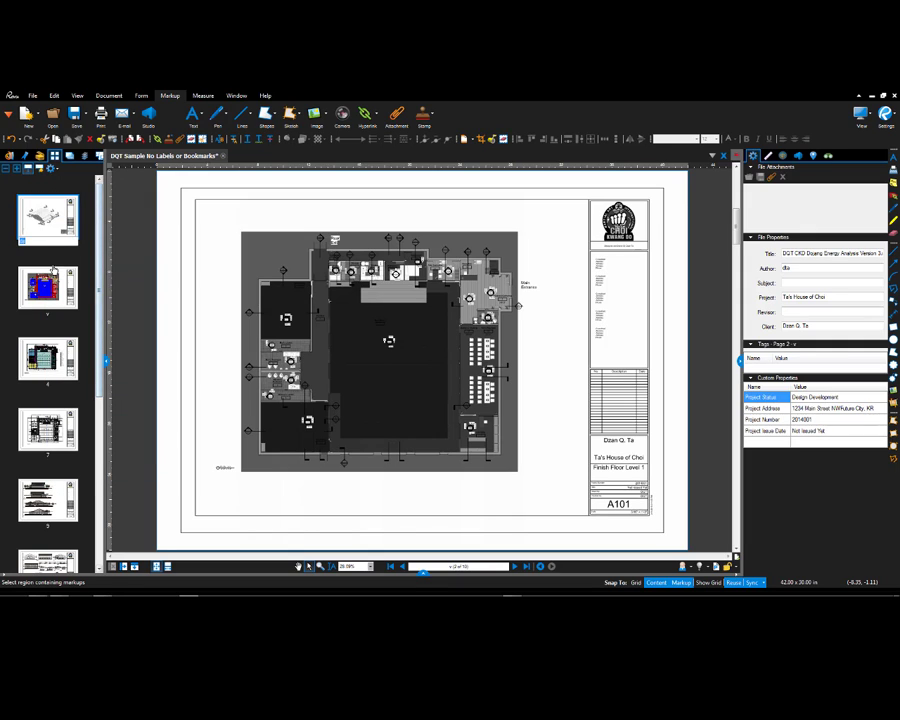
pyautogui.click(50, 258)
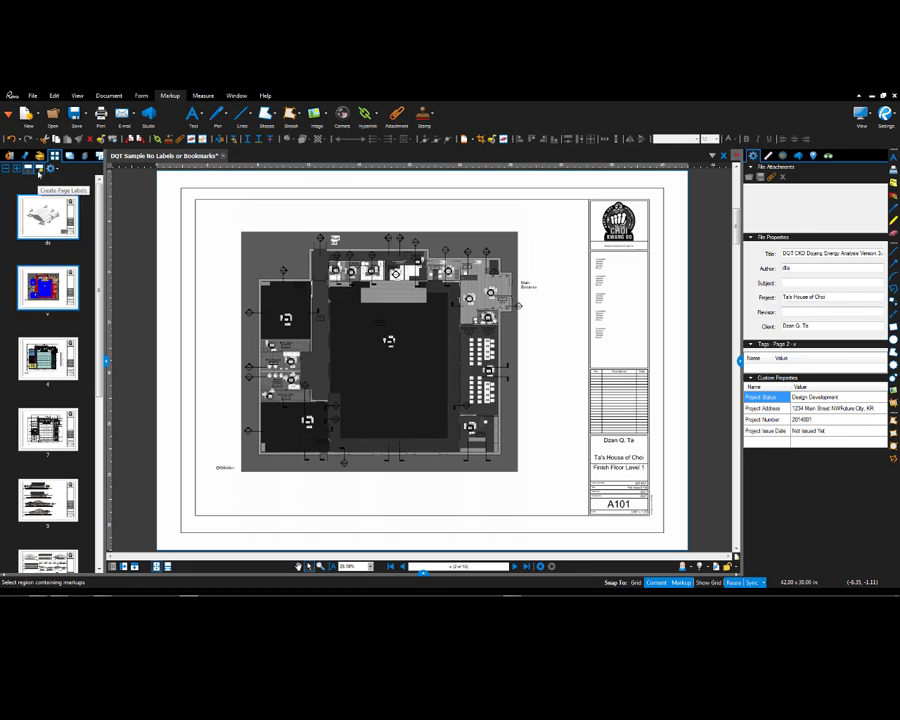
# Step: Set up page label creation by page region for the selected pages, with the sheet title box (Finish Floor Level 1) as the first region
pyautogui.click(40, 174)
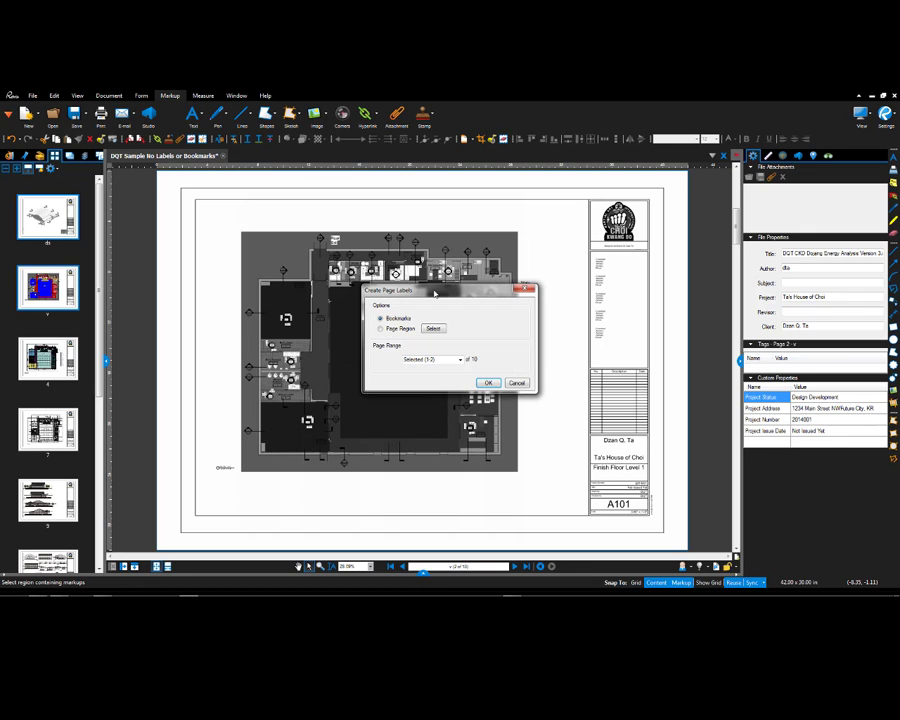
pyautogui.moveTo(435, 293); pyautogui.dragTo(415, 301)
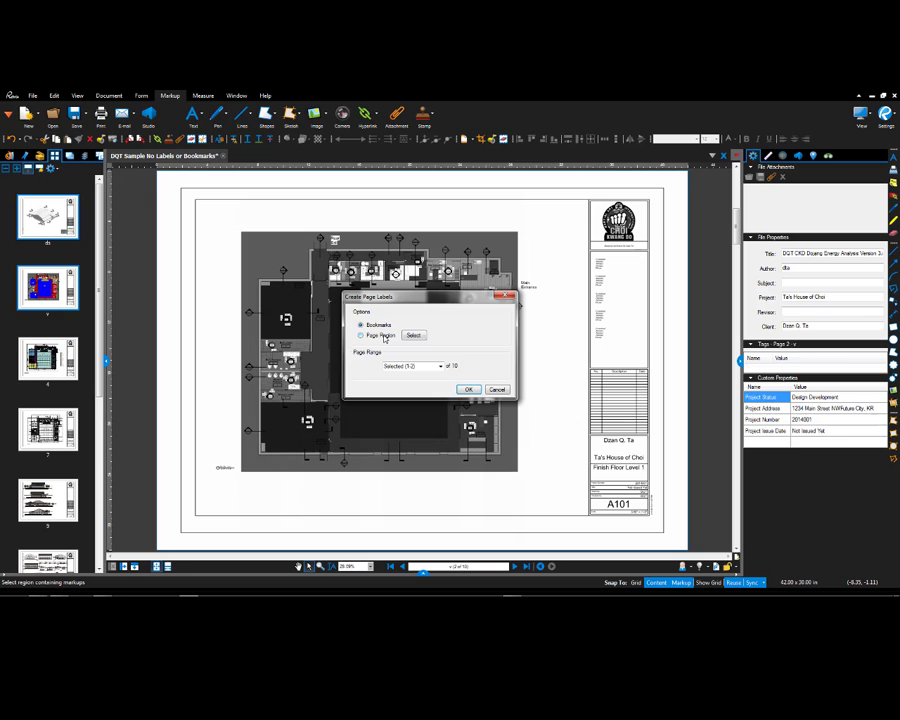
pyautogui.click(383, 336)
pyautogui.click(414, 336)
pyautogui.scroll(3, 460, 340)
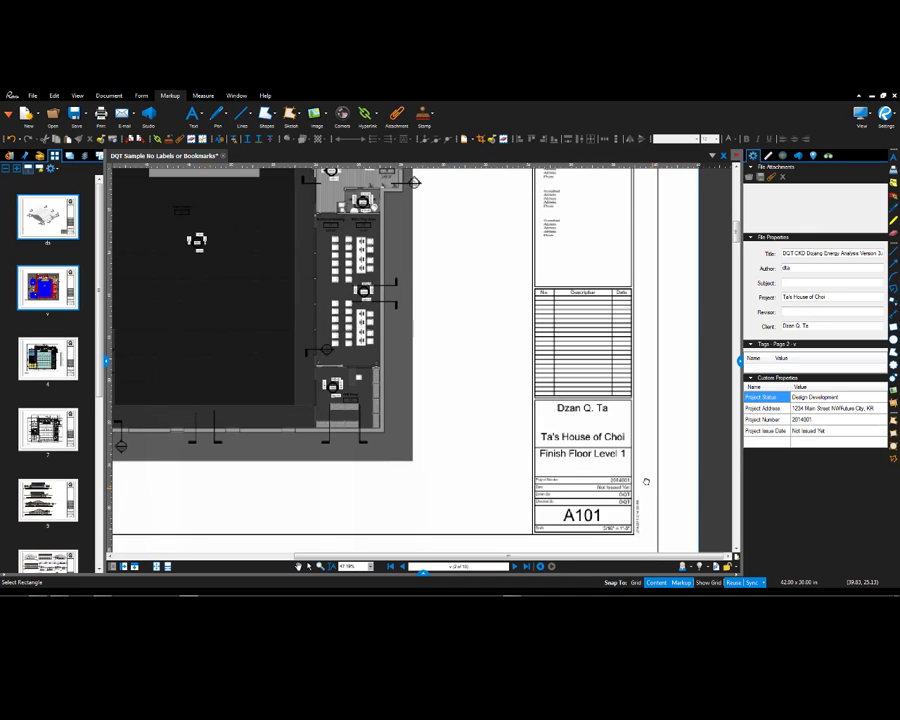
pyautogui.scroll(4, 646, 482)
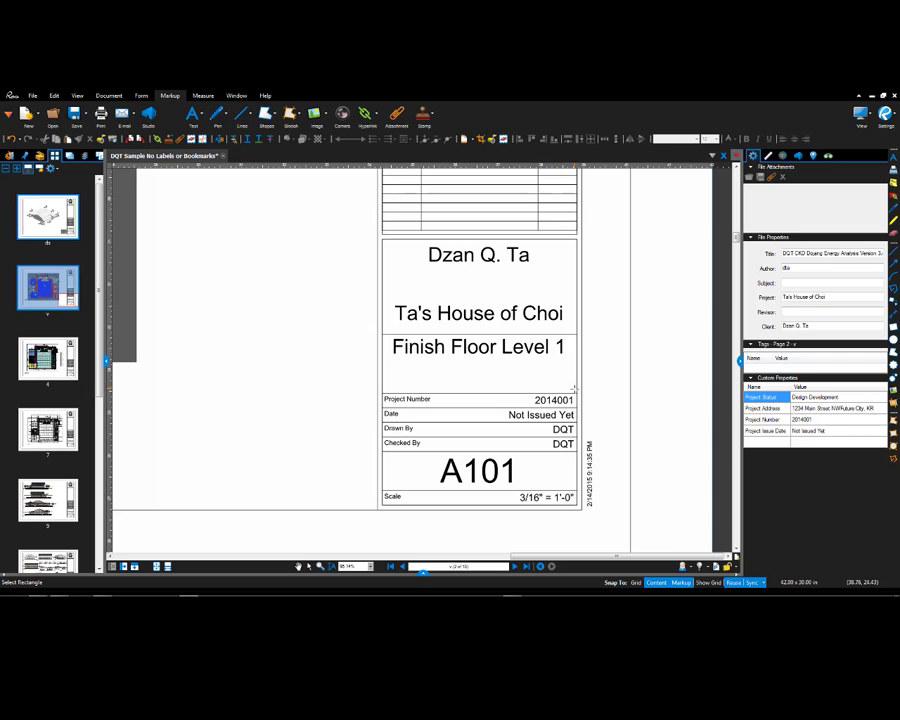
pyautogui.moveTo(576, 393); pyautogui.dragTo(385, 334)
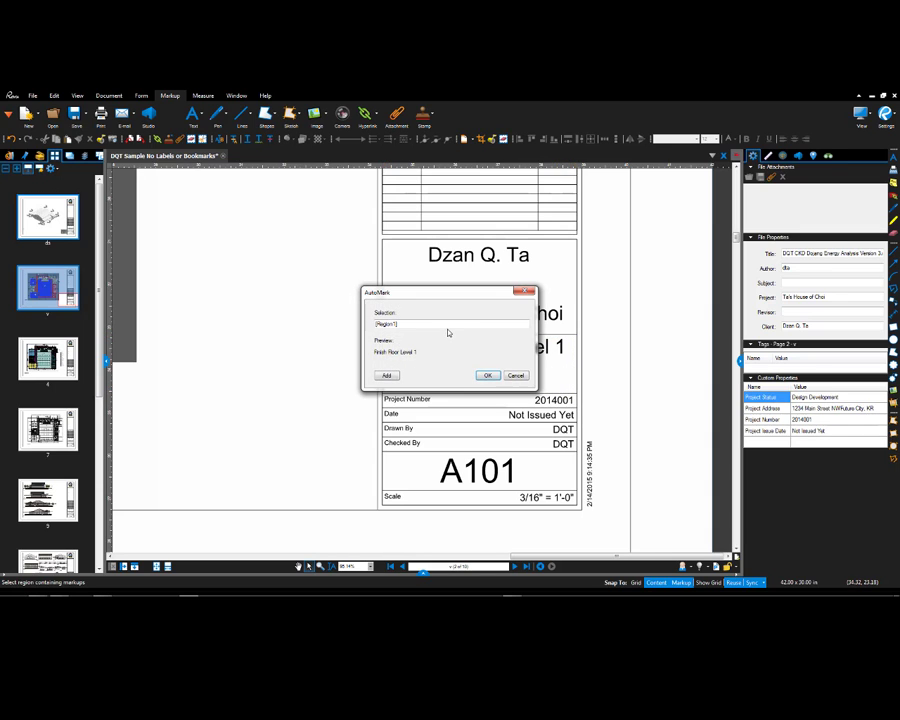
# Step: Add the sheet number box (A101) as the second region and create page labels for selected pages 1-2
pyautogui.click(389, 376)
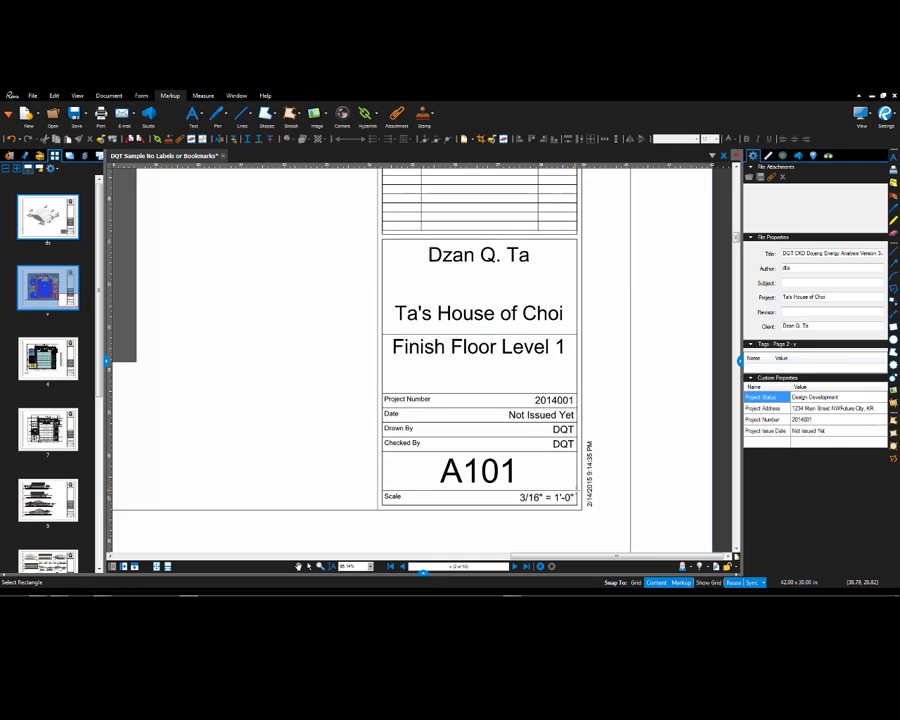
pyautogui.moveTo(560, 488); pyautogui.dragTo(386, 452)
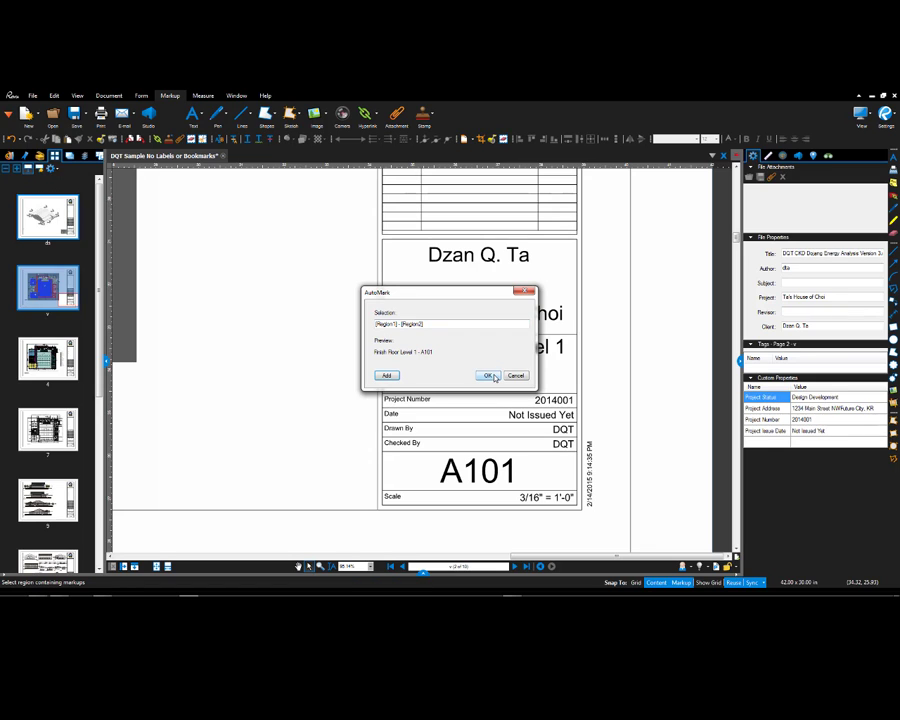
pyautogui.click(490, 376)
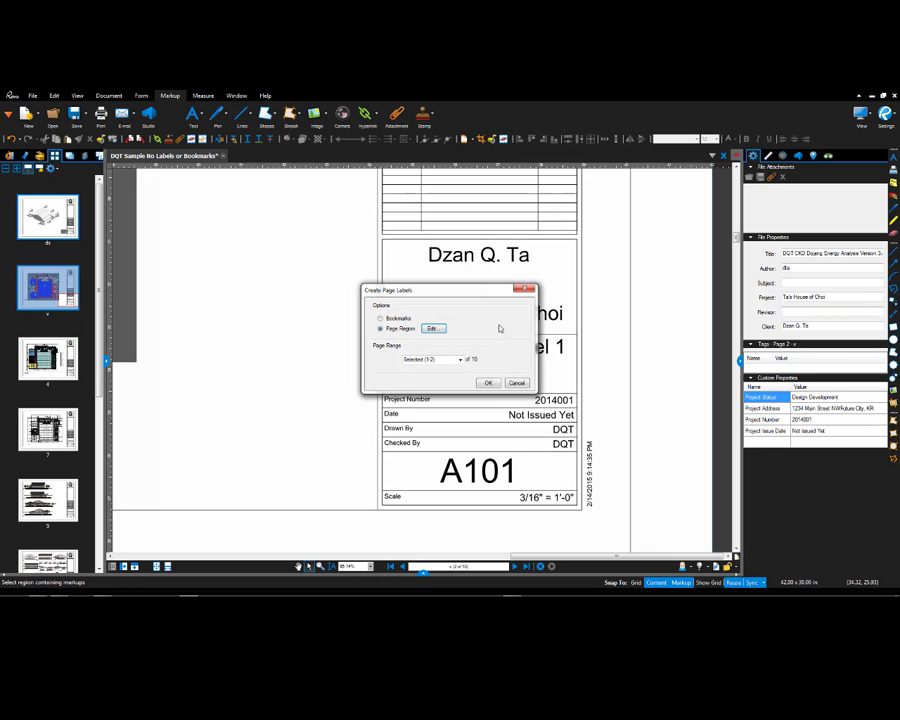
pyautogui.click(490, 384)
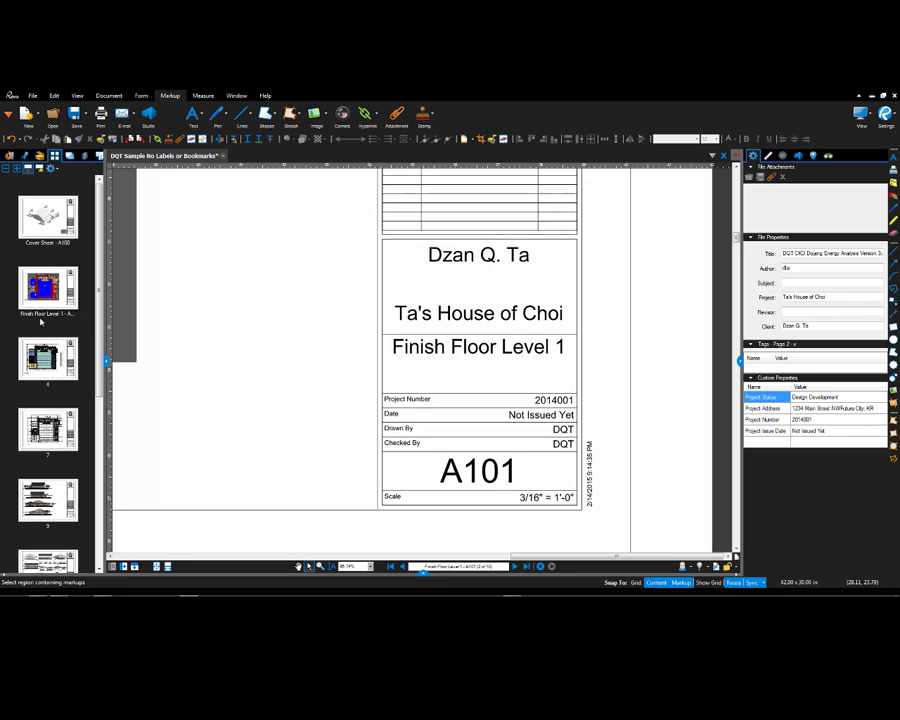
# Step: Set up page label creation by page region again, with the sheet title box (Finish Floor Level 1) as the first region
pyautogui.click(39, 169)
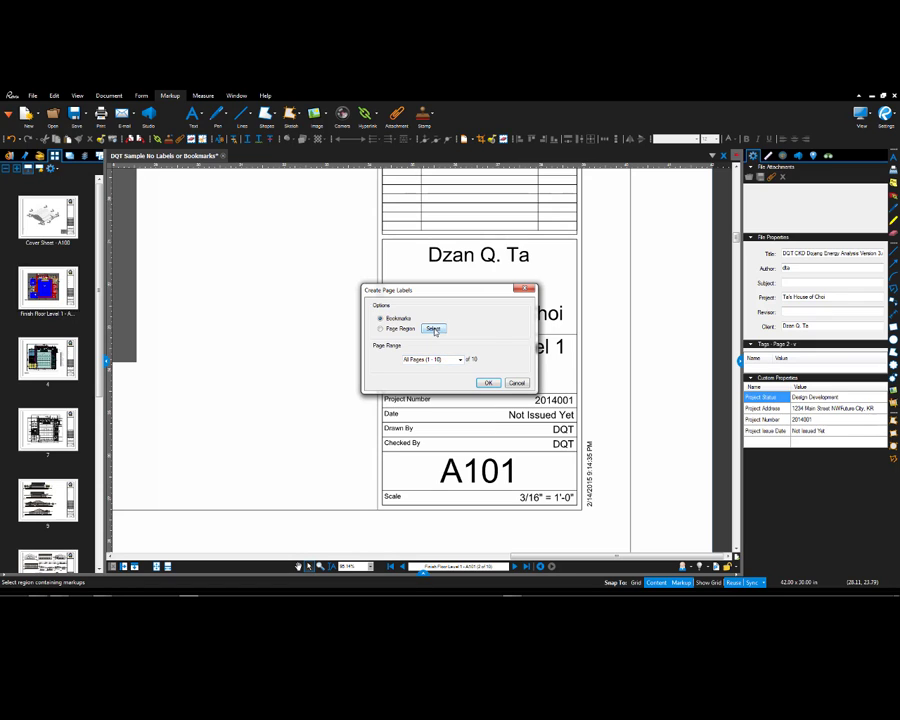
pyautogui.click(434, 330)
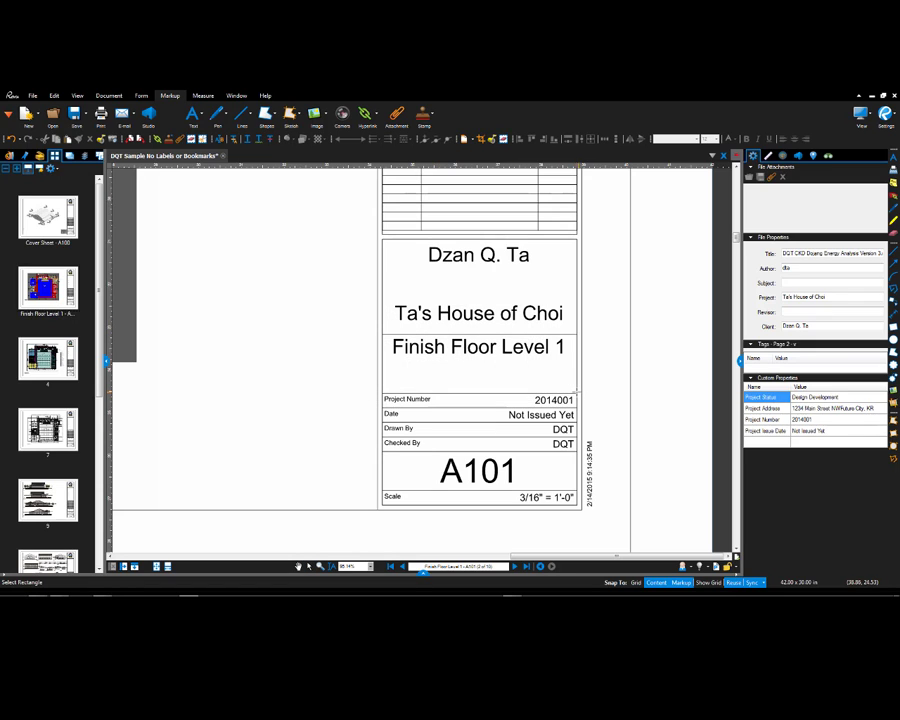
pyautogui.moveTo(577, 392); pyautogui.dragTo(381, 335)
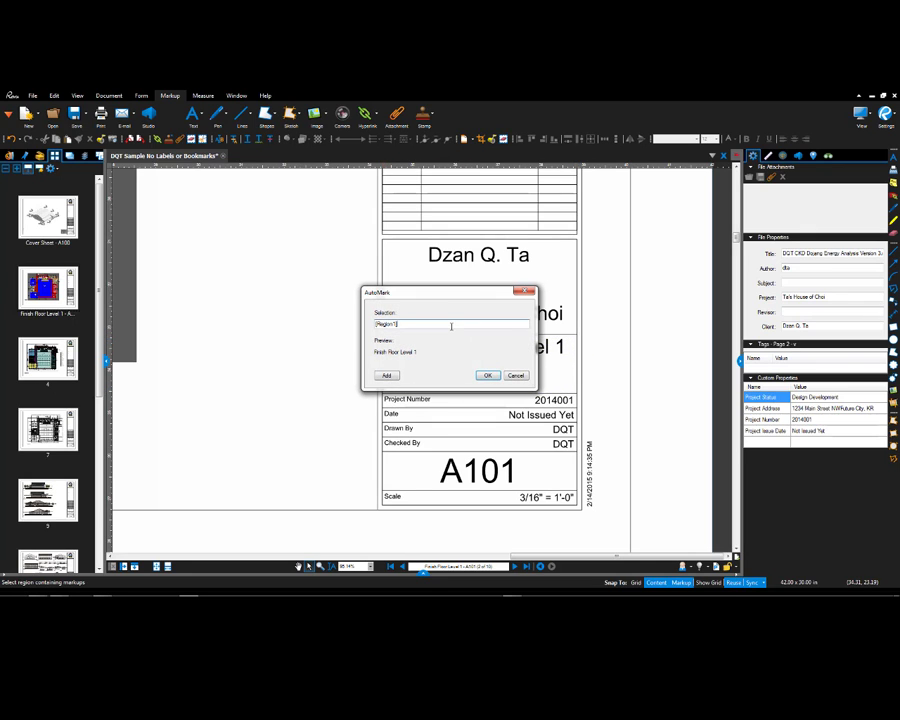
pyautogui.click(487, 375)
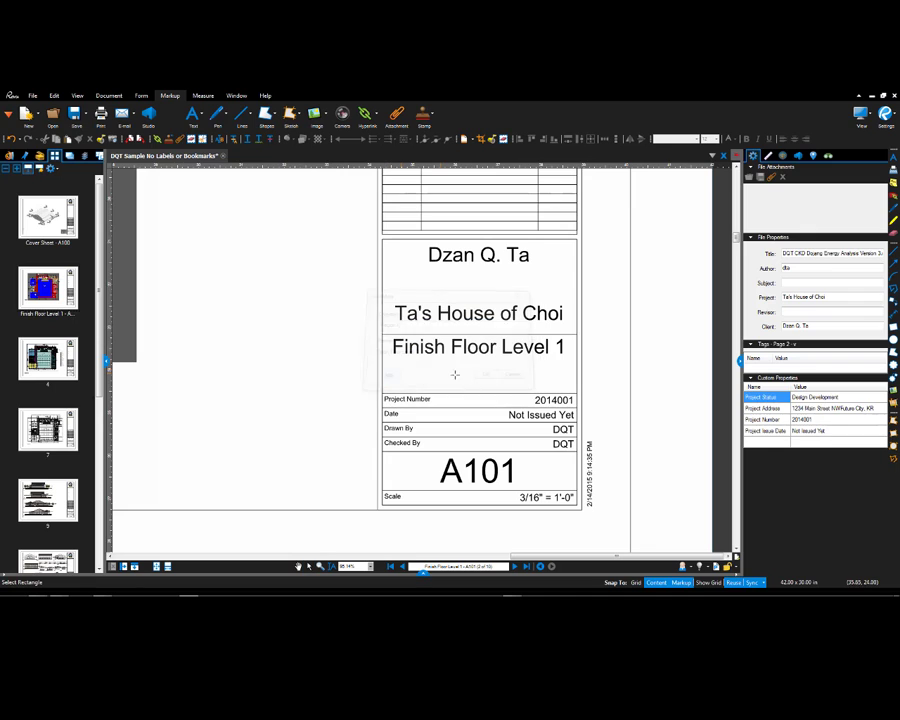
# Step: Add the sheet number box (A101) as the second region and create page labels for all pages (1 - 10)
pyautogui.moveTo(576, 489); pyautogui.dragTo(380, 450)
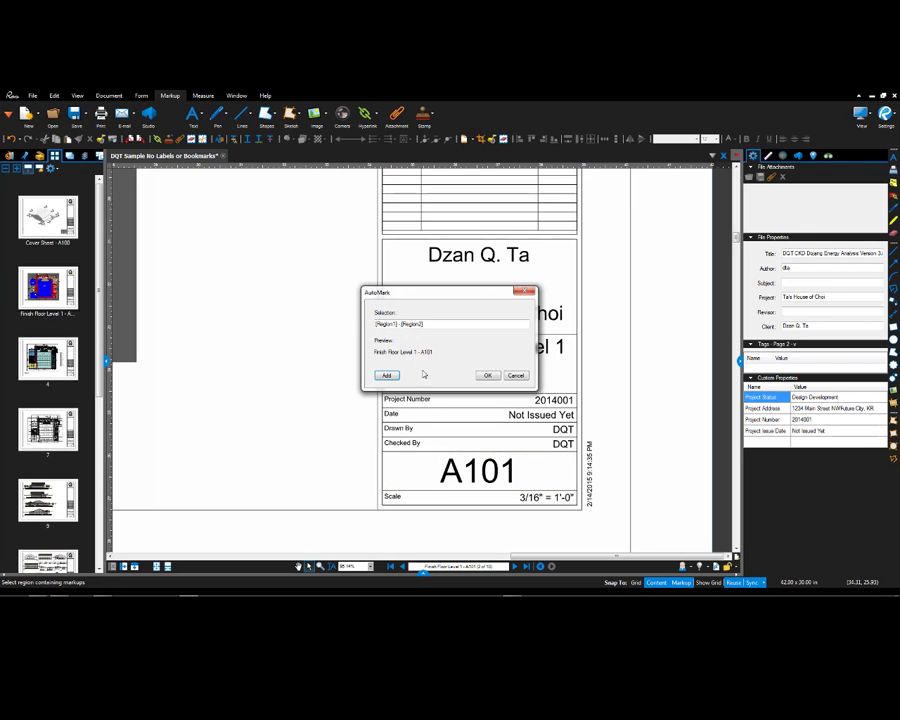
pyautogui.click(487, 376)
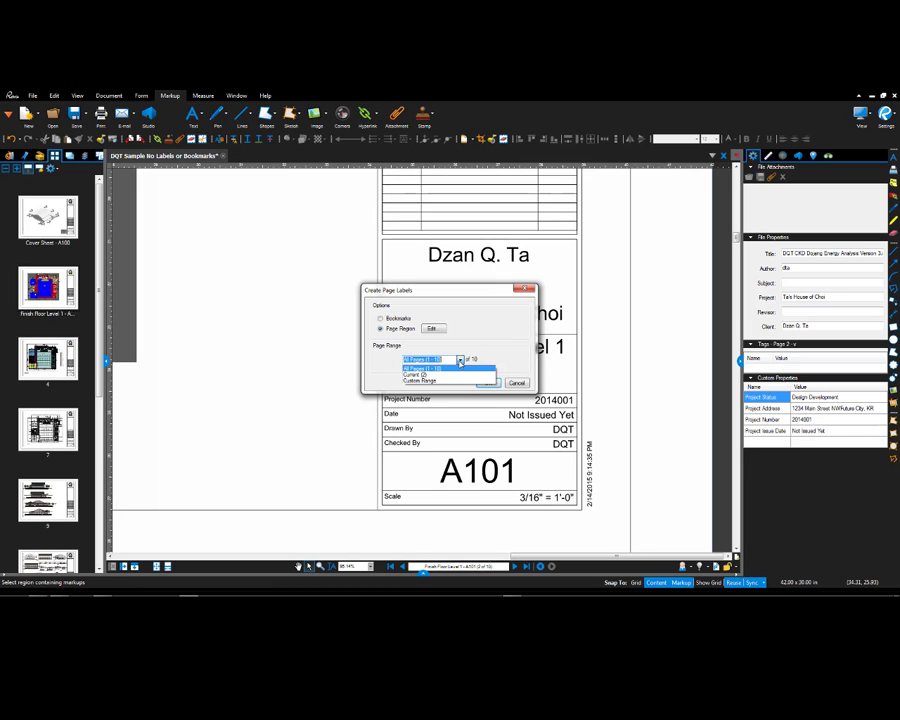
pyautogui.click(460, 362)
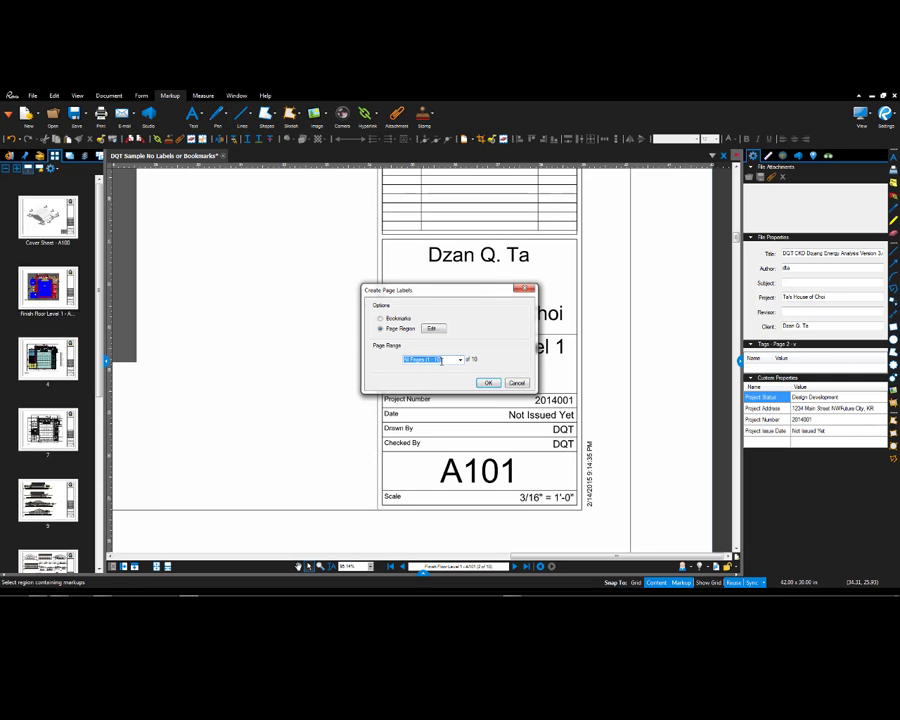
pyautogui.click(487, 383)
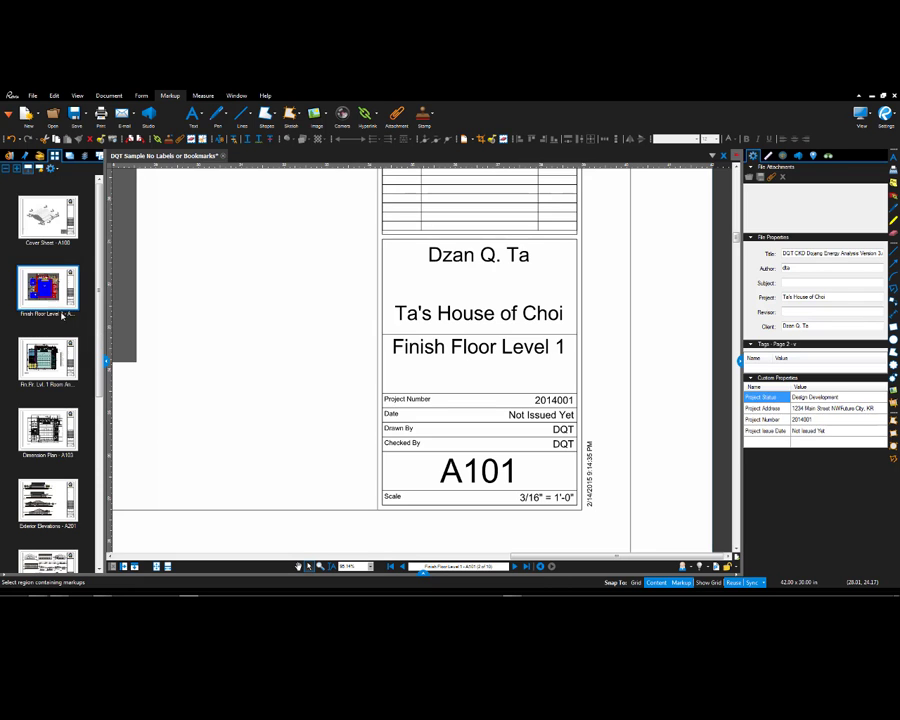
# Step: Widen the thumbnails area to check the labels, view several sheets, return to Cover Sheet - A100 and narrow the area again
pyautogui.moveTo(105, 362); pyautogui.dragTo(142, 362)
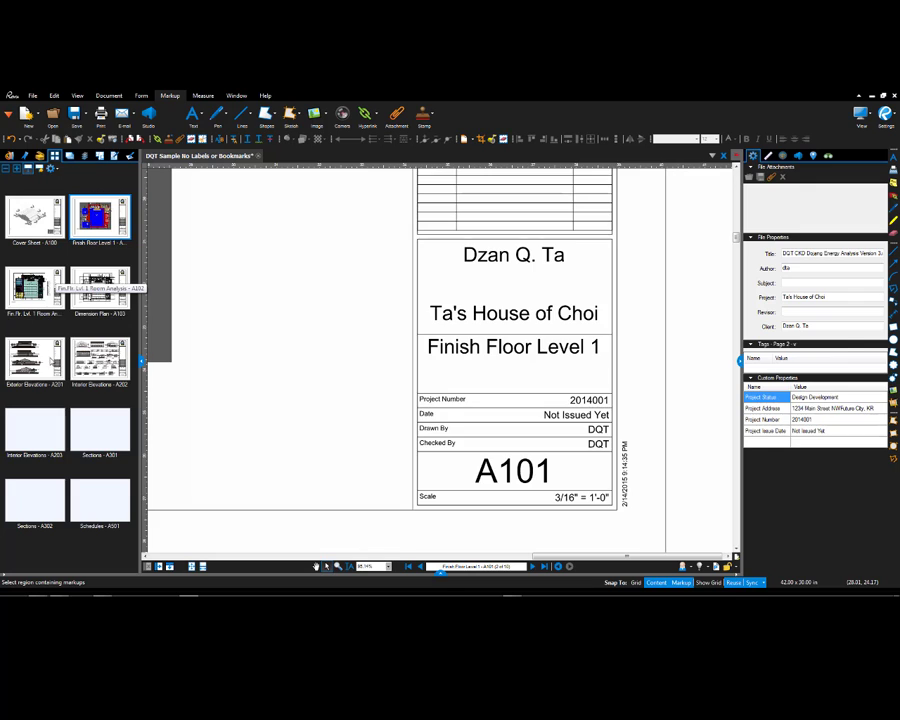
pyautogui.click(100, 357)
pyautogui.click(100, 420)
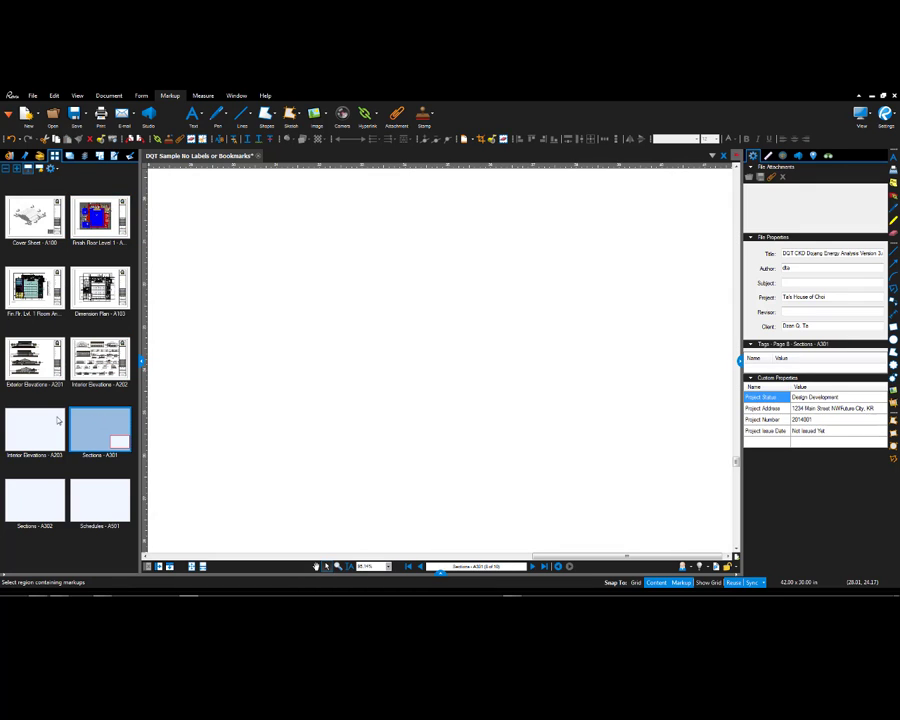
pyautogui.click(35, 430)
pyautogui.click(38, 220)
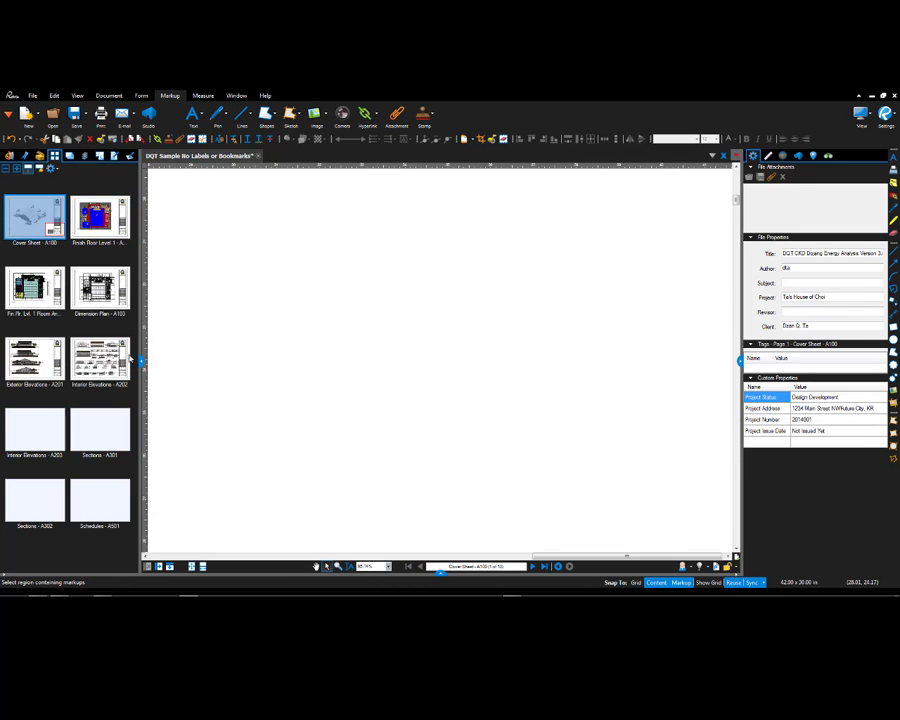
pyautogui.moveTo(142, 360); pyautogui.dragTo(90, 355)
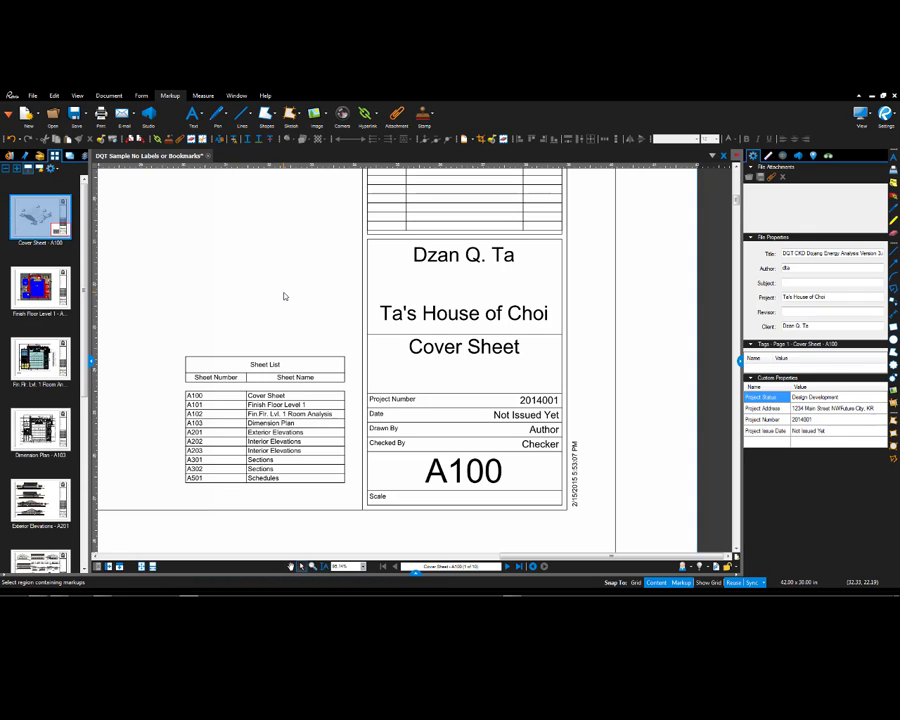
# Step: Switch to Revit and open the recent project Rooms to Spaces
pyautogui.moveTo(279, 591)
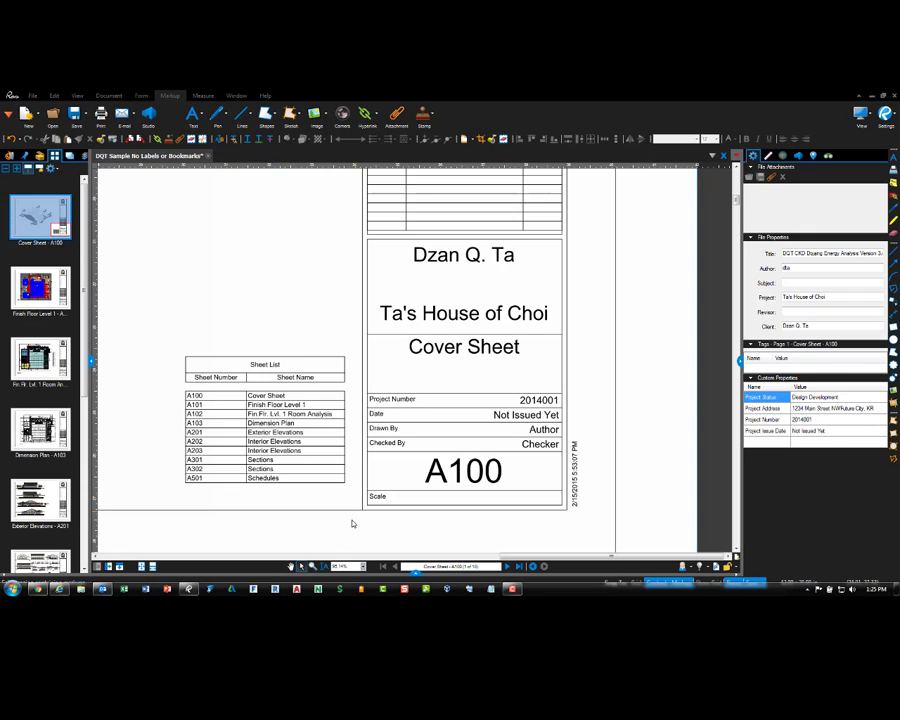
pyautogui.click(277, 590)
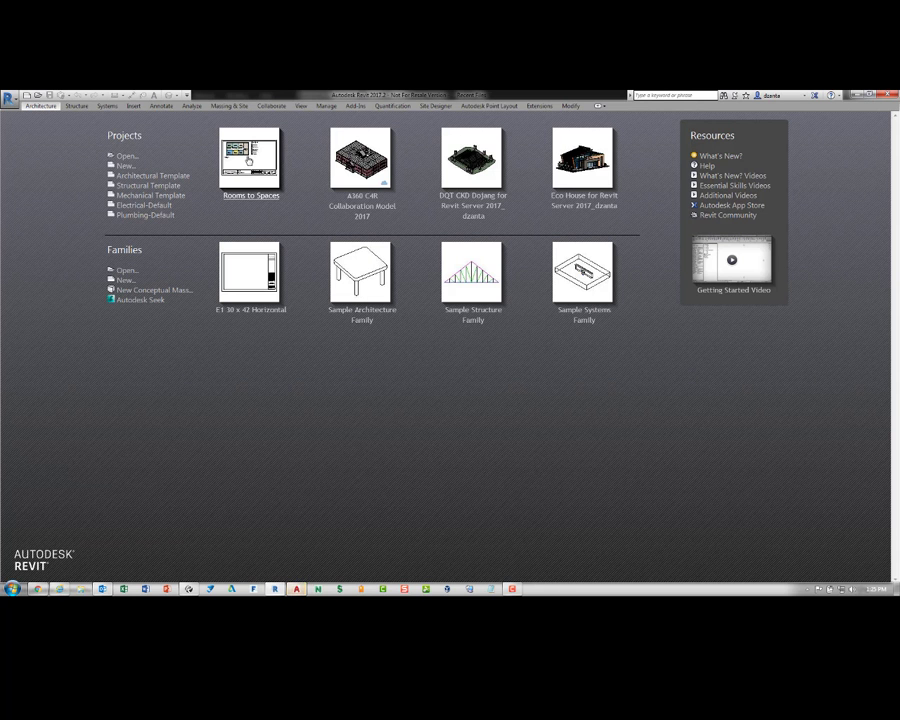
pyautogui.click(248, 160)
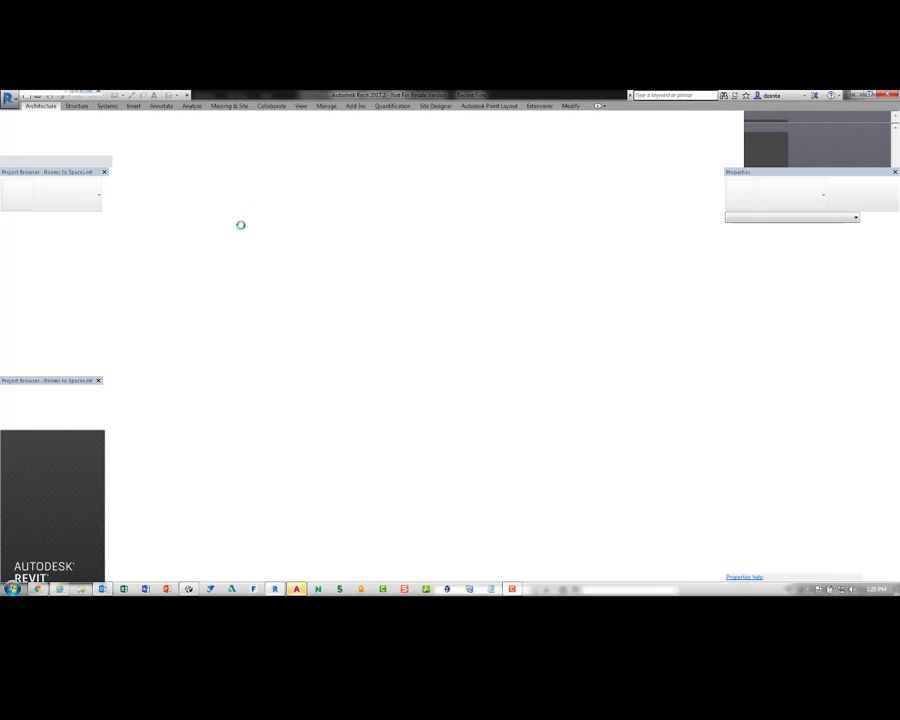
pyautogui.moveTo(495, 270); pyautogui.dragTo(430, 271)
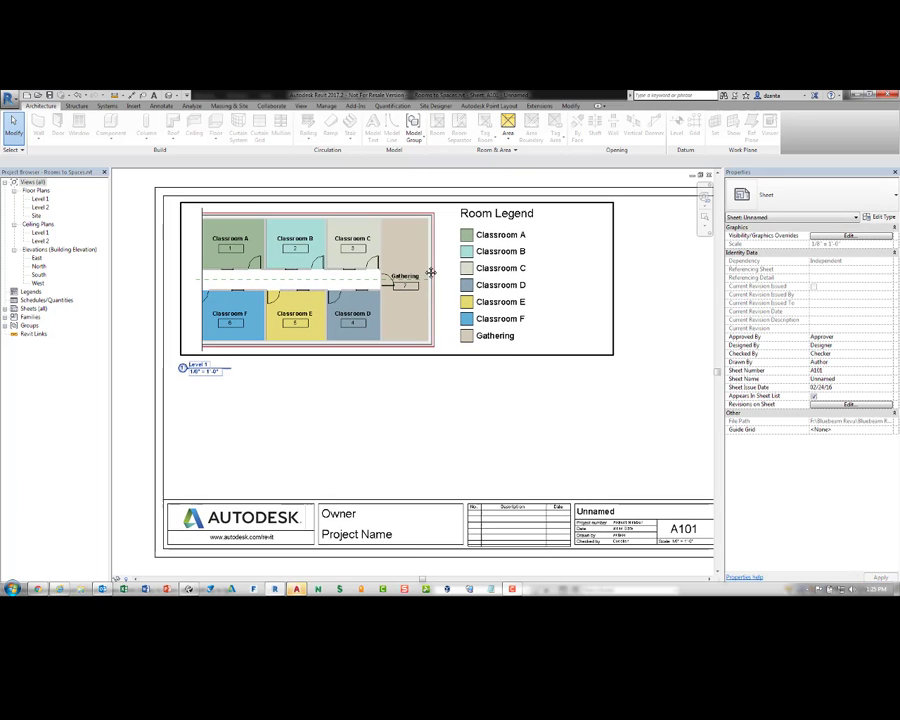
# Step: Examine the bookmark options in the Bluebeam conversion settings, cancel the dialog and close Revit
pyautogui.click(354, 106)
pyautogui.press('ctrl')
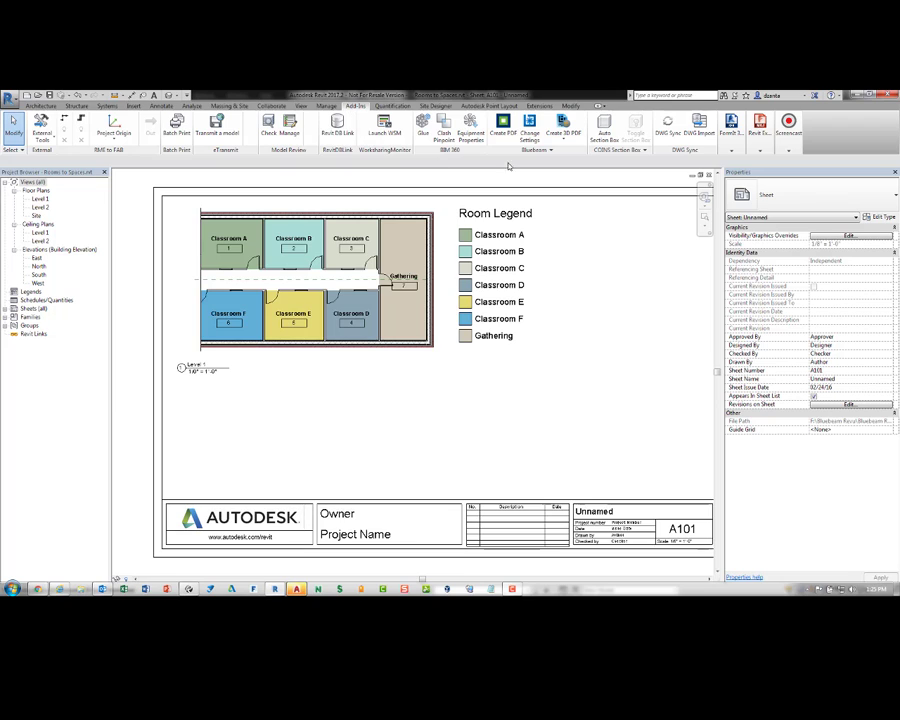
pyautogui.press('ctrl')
pyautogui.press('ctrl')
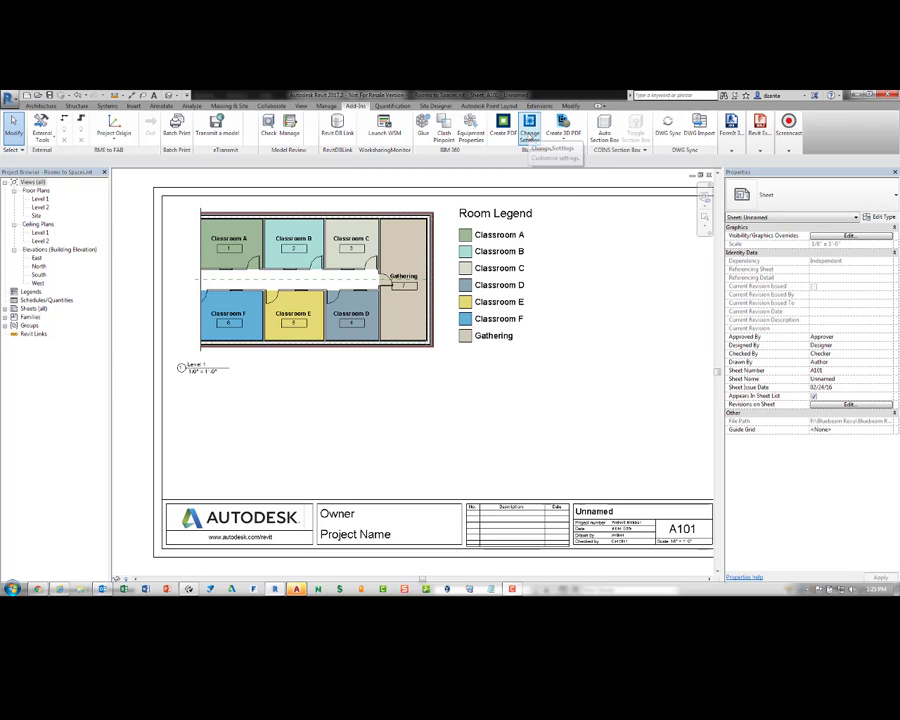
pyautogui.click(530, 133)
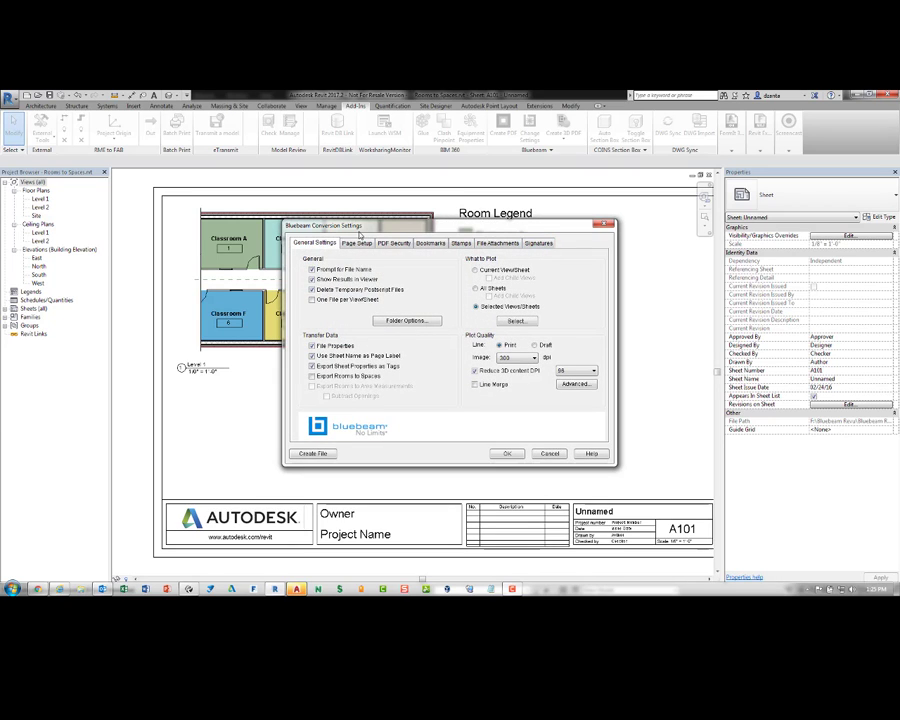
pyautogui.click(431, 244)
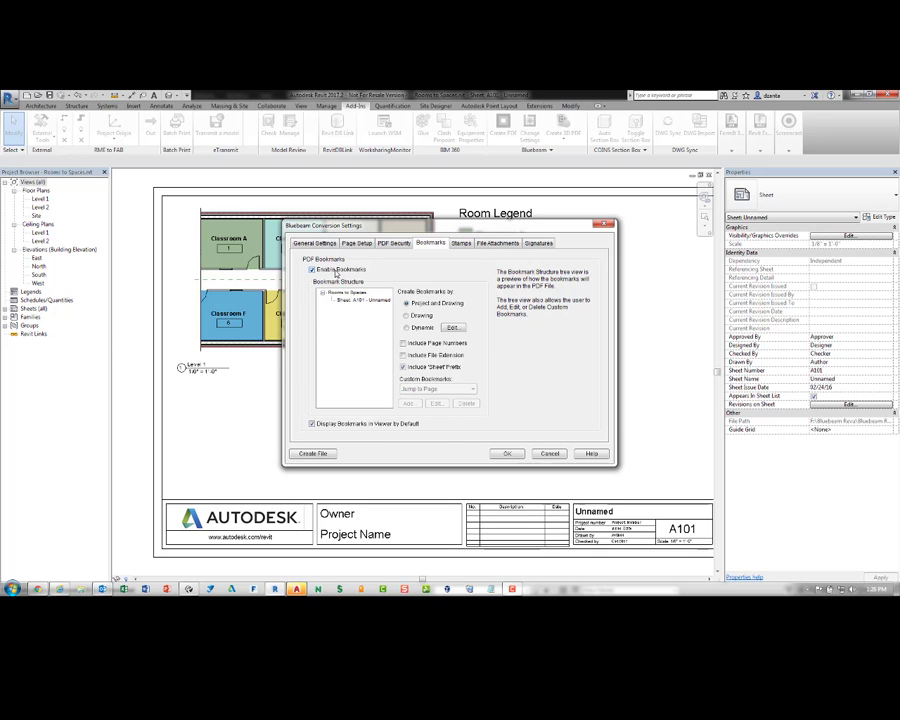
pyautogui.click(557, 455)
pyautogui.click(890, 95)
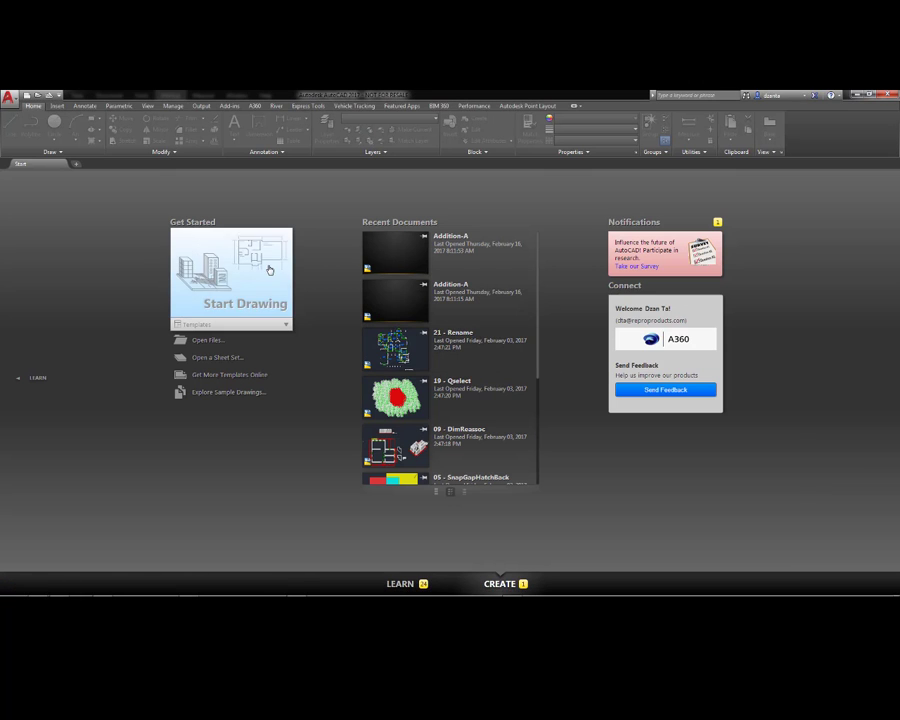
# Step: Start a new drawing in AutoCAD and examine the bookmark options in its Bluebeam conversion settings
pyautogui.click(269, 270)
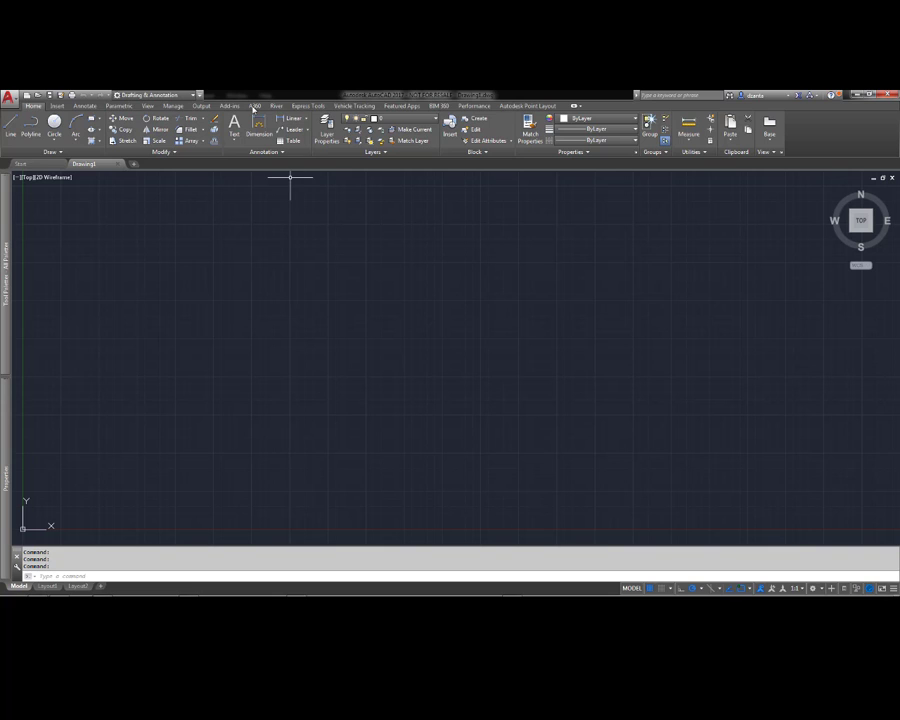
pyautogui.click(202, 106)
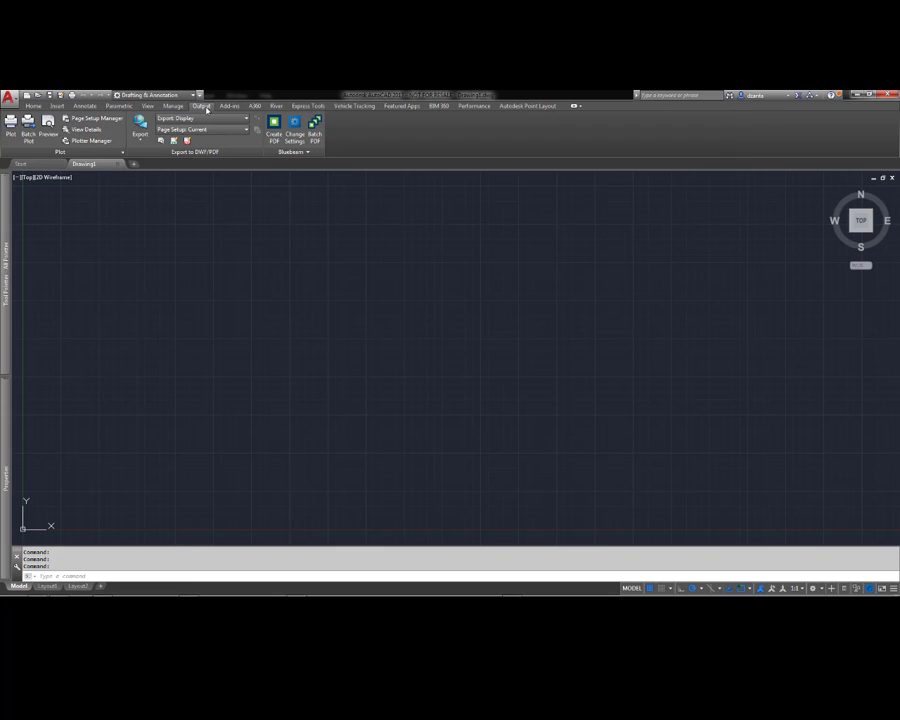
pyautogui.click(299, 134)
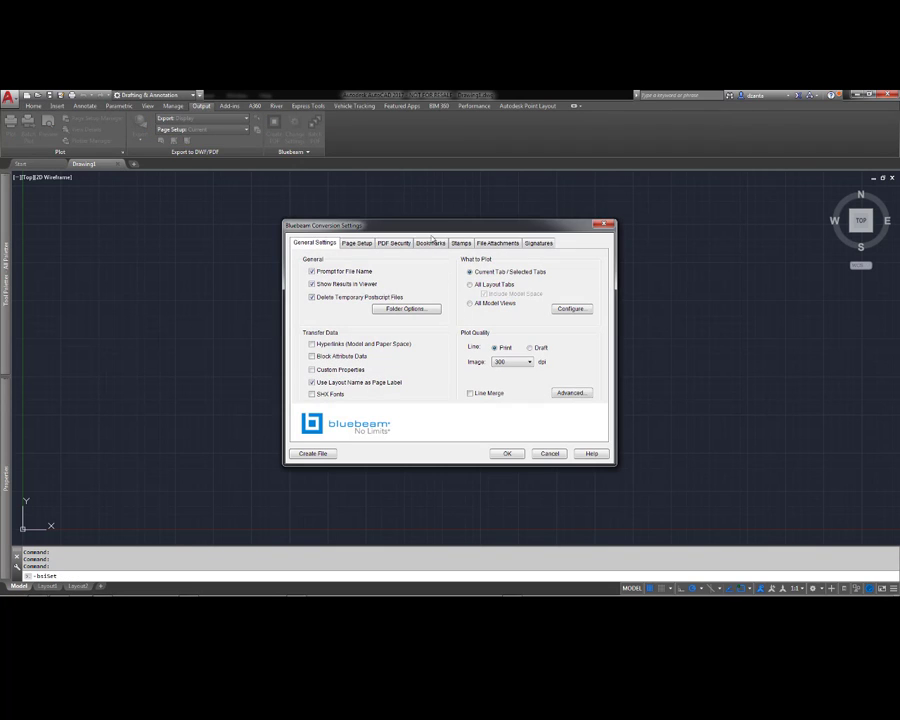
pyautogui.click(431, 243)
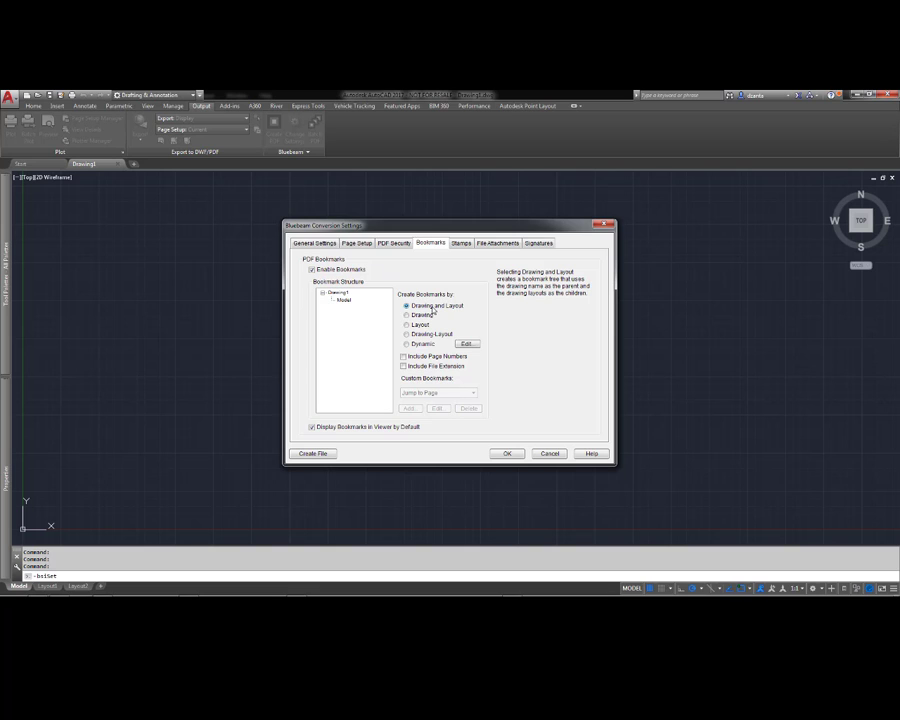
pyautogui.click(507, 454)
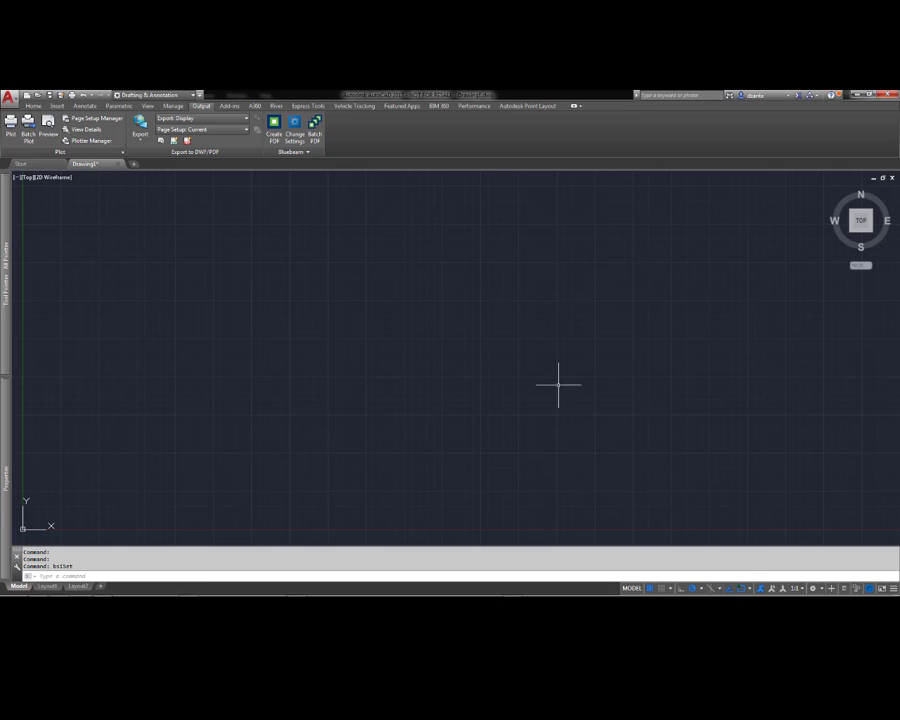
# Step: Close AutoCAD along with the new drawing
pyautogui.click(891, 95)
pyautogui.click(459, 368)
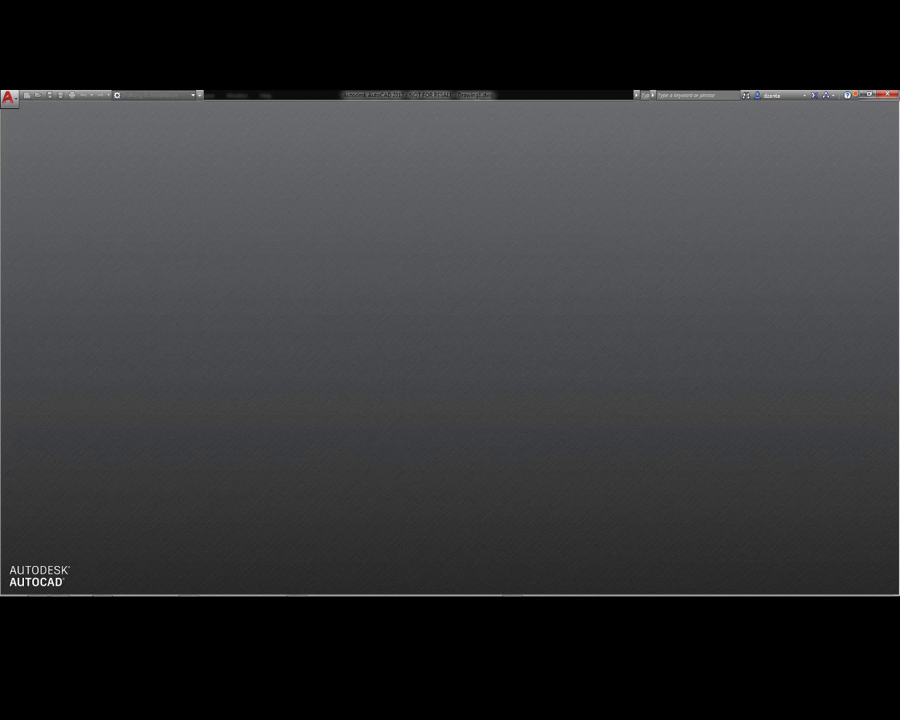